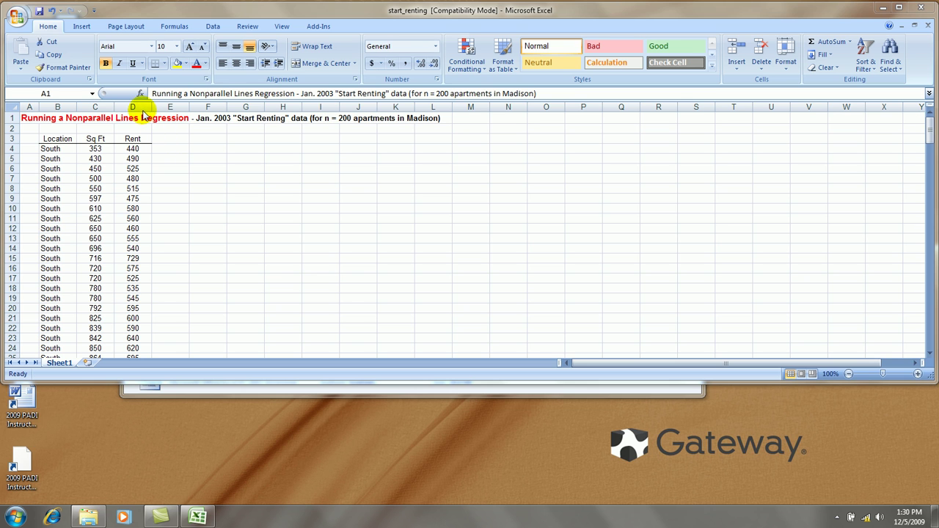
Insert two blank columns (D:E) before the Rent column
left_click_drag(136, 107, 169, 108)
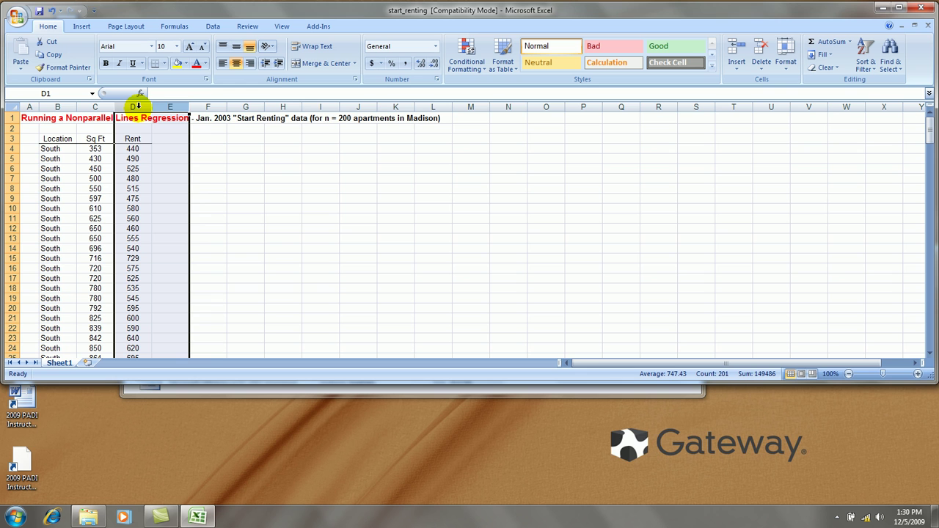
right_click(134, 108)
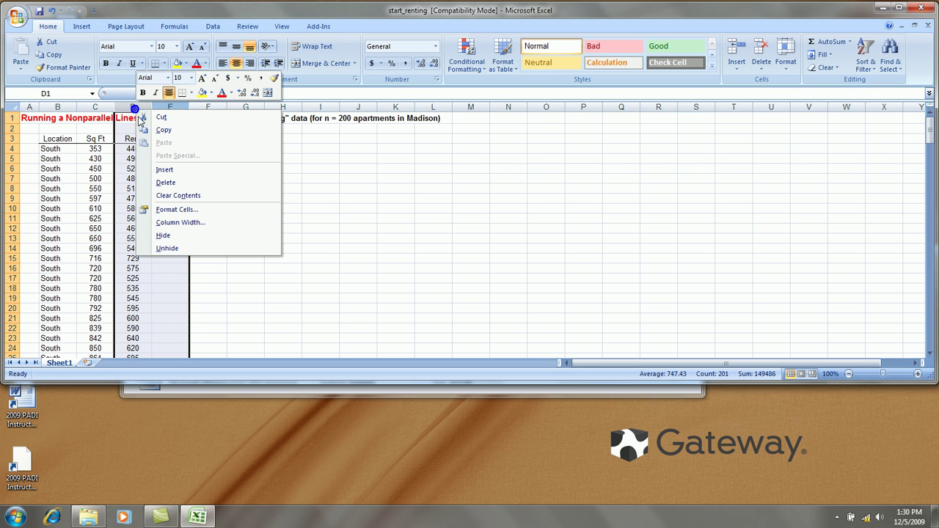
left_click(176, 170)
left_click(324, 191)
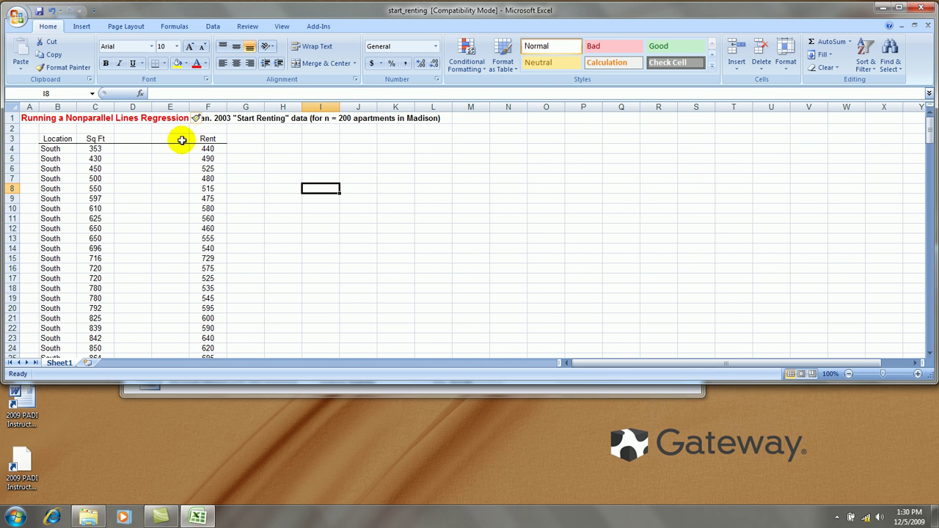
Put the West header in D3 and fill 0 down the column for South apartments
left_click(132, 140)
type("W")
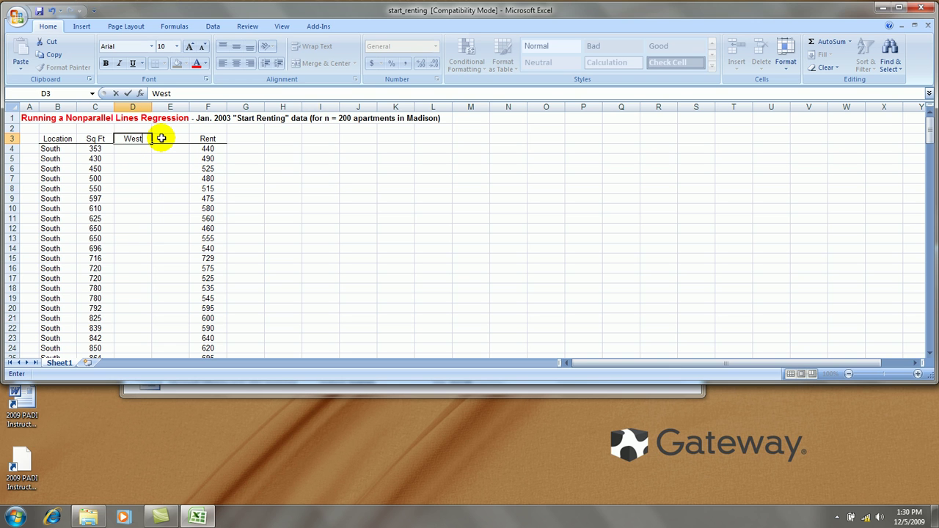
type("est")
key("Return")
type("0")
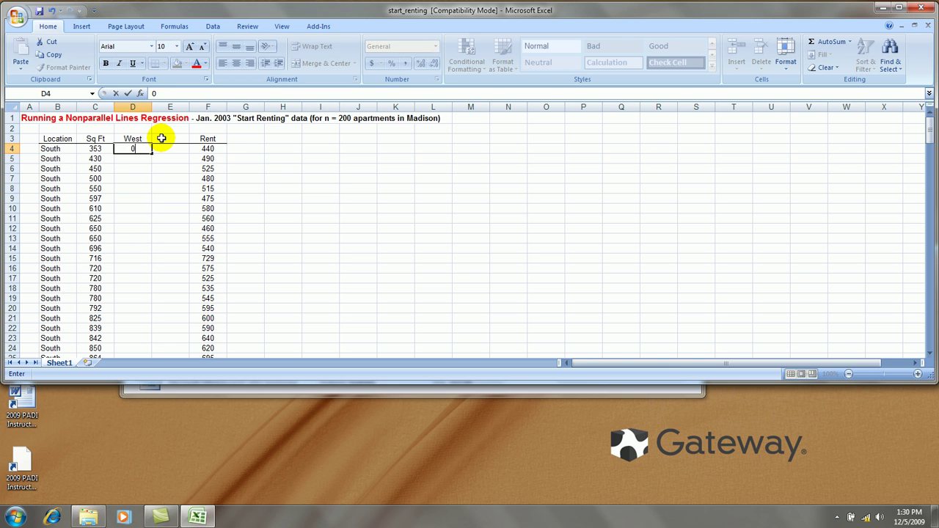
key("Return")
left_click(137, 148)
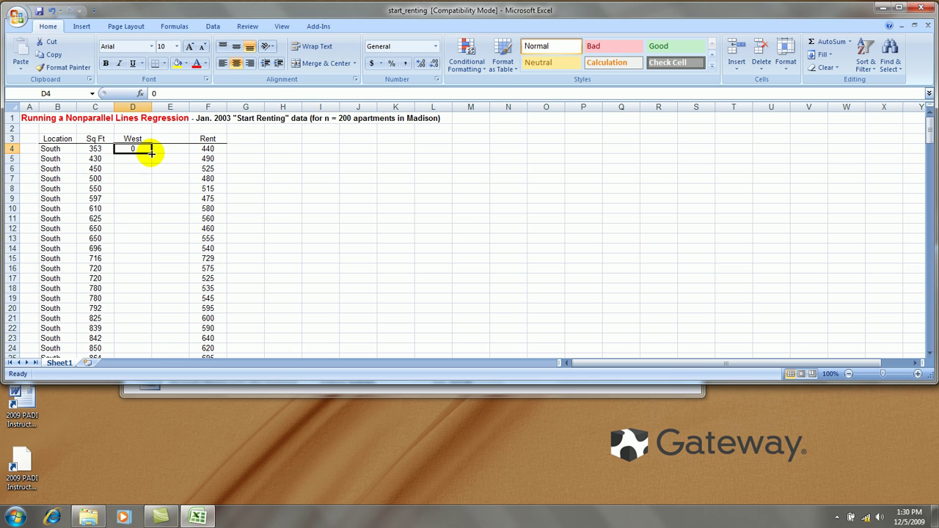
double_click(151, 149)
Enter 1 in D44 and fill it down through the West apartment rows
scroll(159, 177, "down", 11)
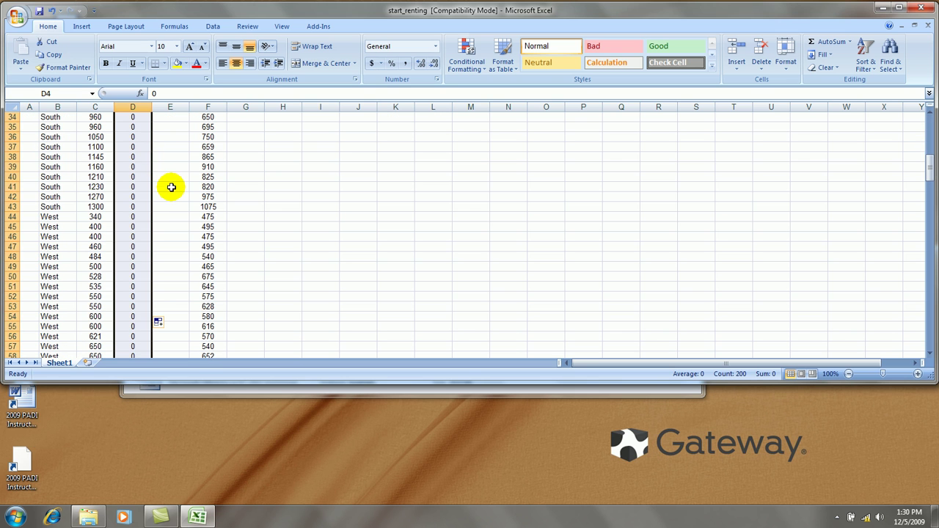
left_click(134, 216)
type("1")
key("Return")
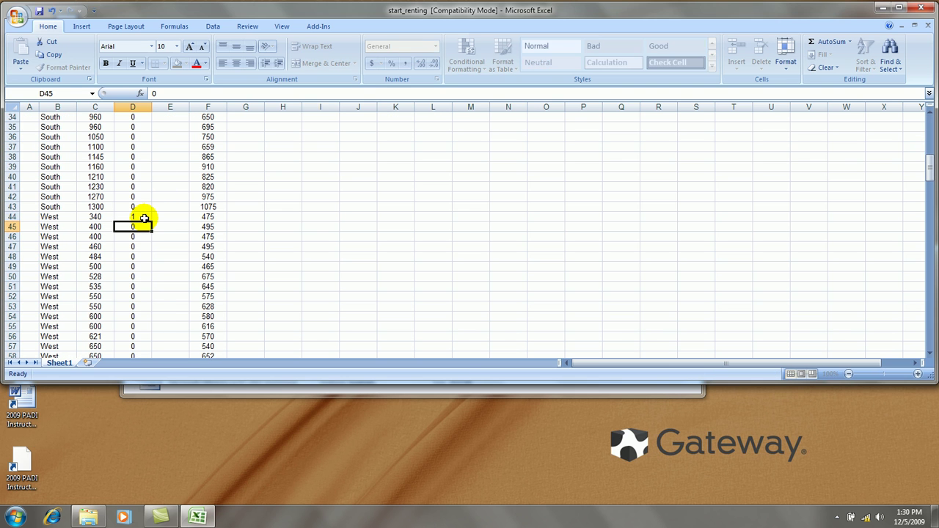
left_click(144, 218)
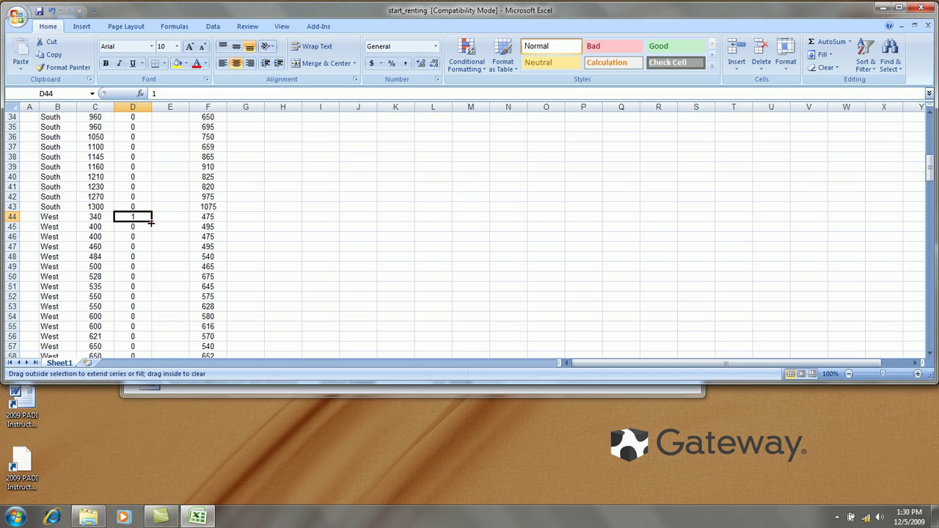
double_click(152, 220)
scroll(234, 204, "up", 11)
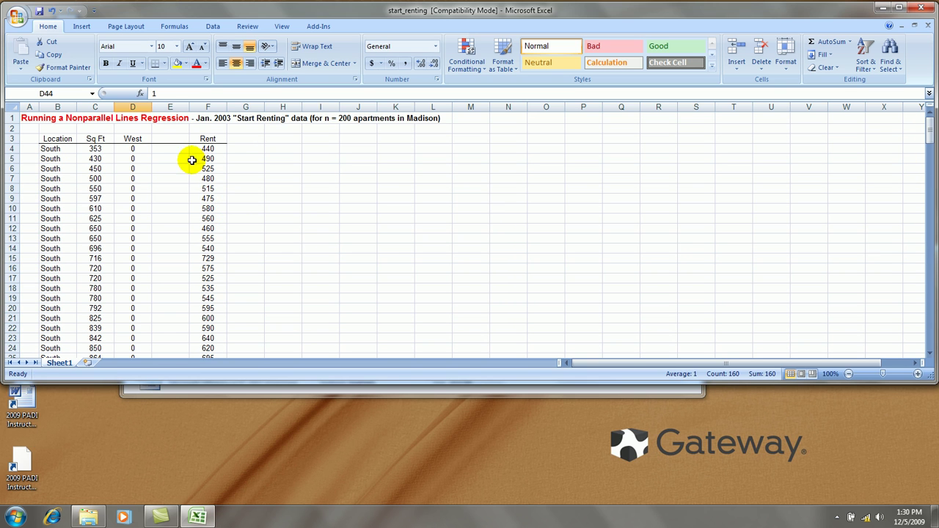
left_click(172, 138)
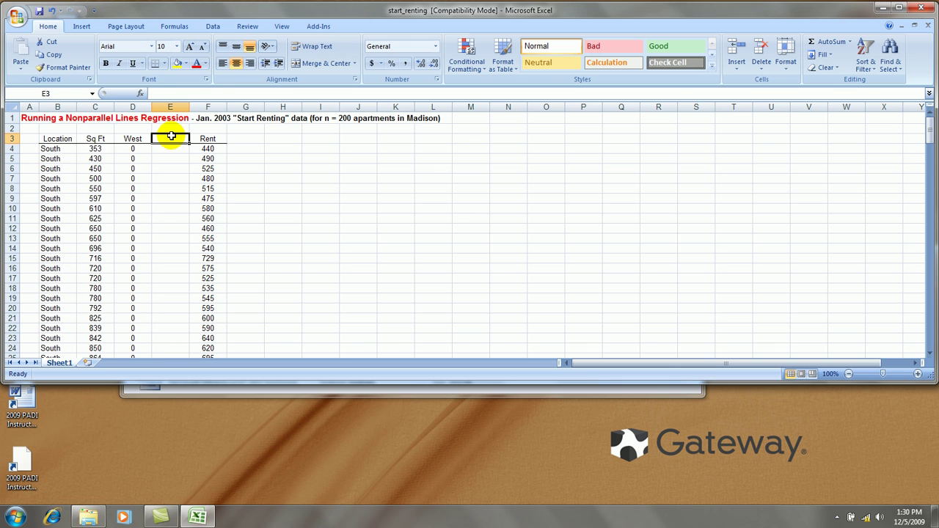
Add the Sq Ft*West header in E3 and widen column E to fit it
type("Sq Ft*W")
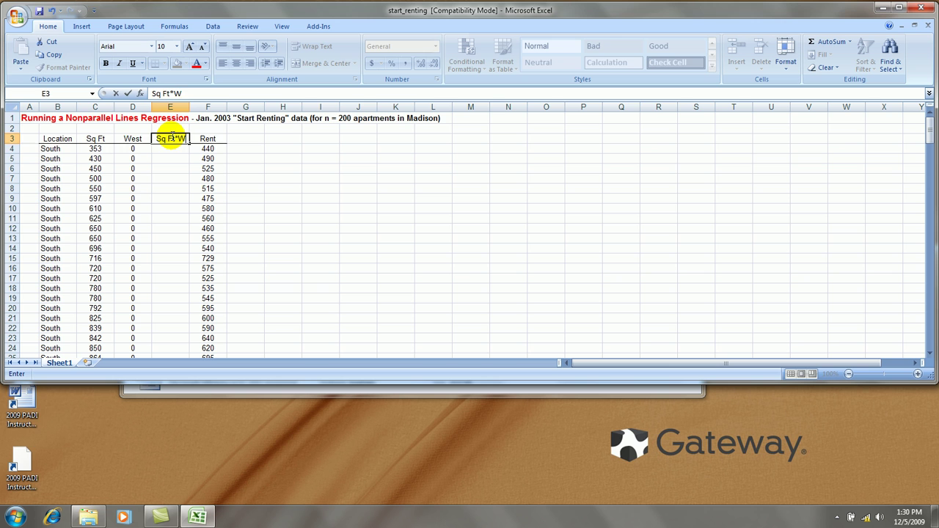
type("est")
key("Return")
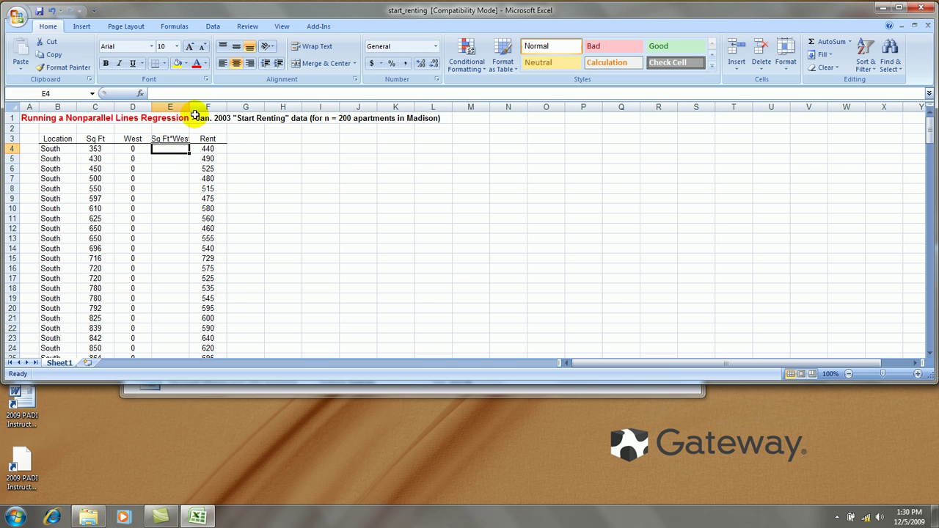
left_click_drag(187, 106, 196, 106)
left_click(348, 209)
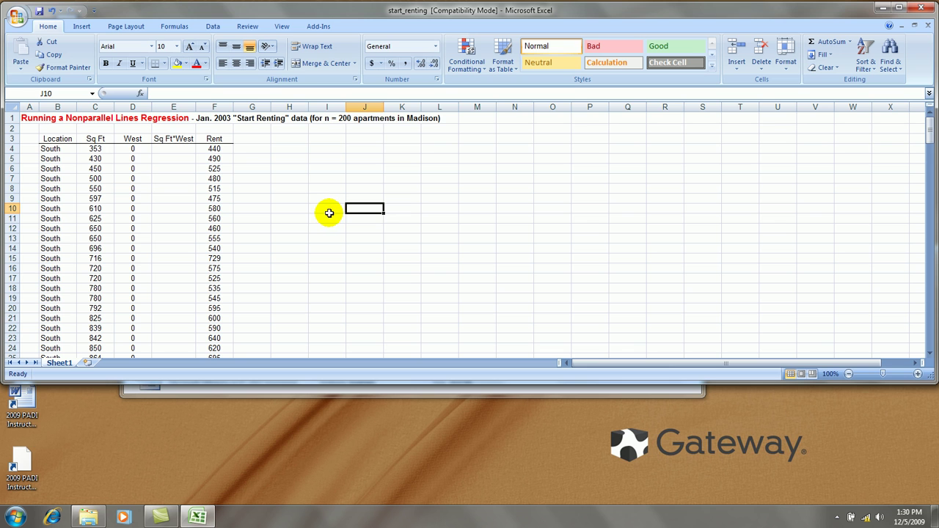
left_click(24, 118)
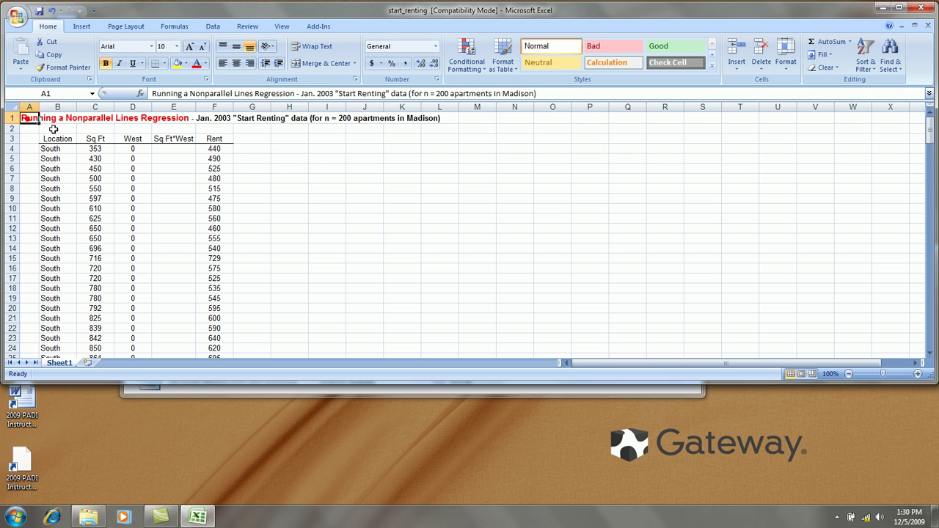
Enter =C4*D4 in E4 and fill it down column E
left_click(173, 148)
type("=")
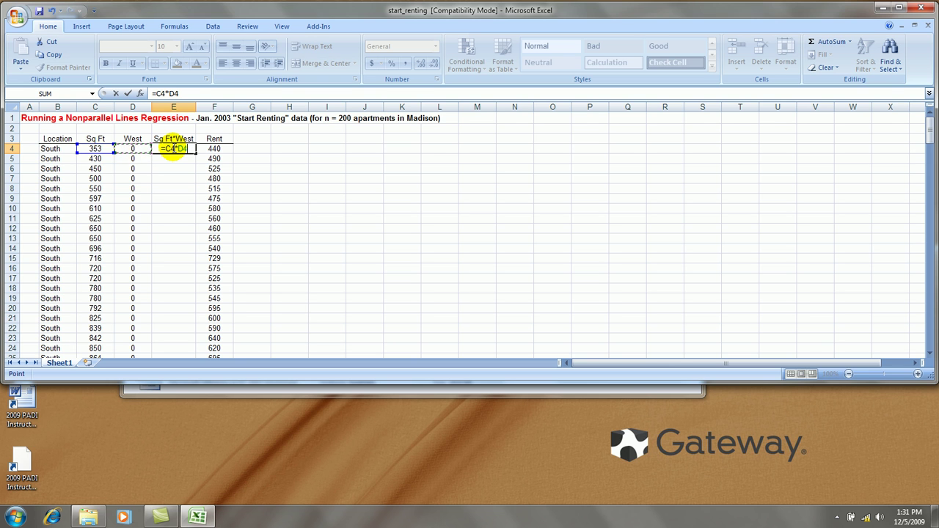
key("Return")
left_click(174, 147)
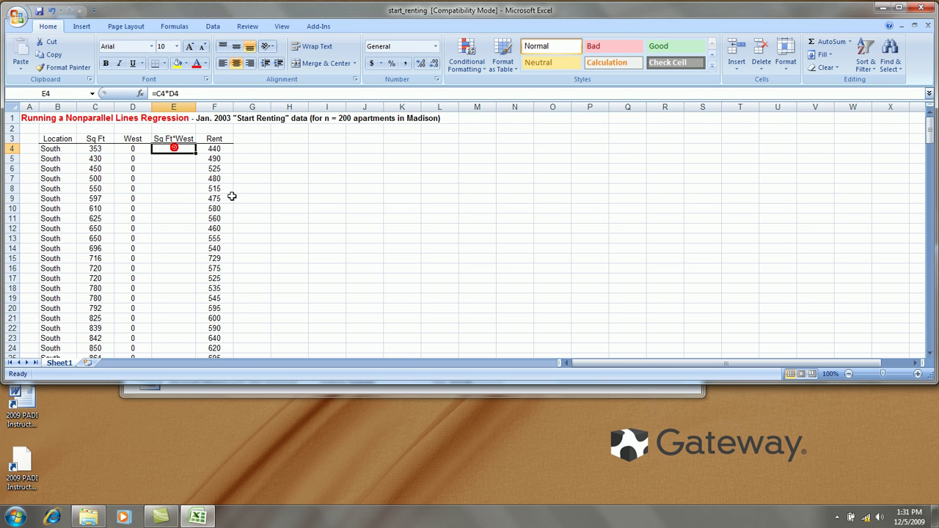
double_click(197, 152)
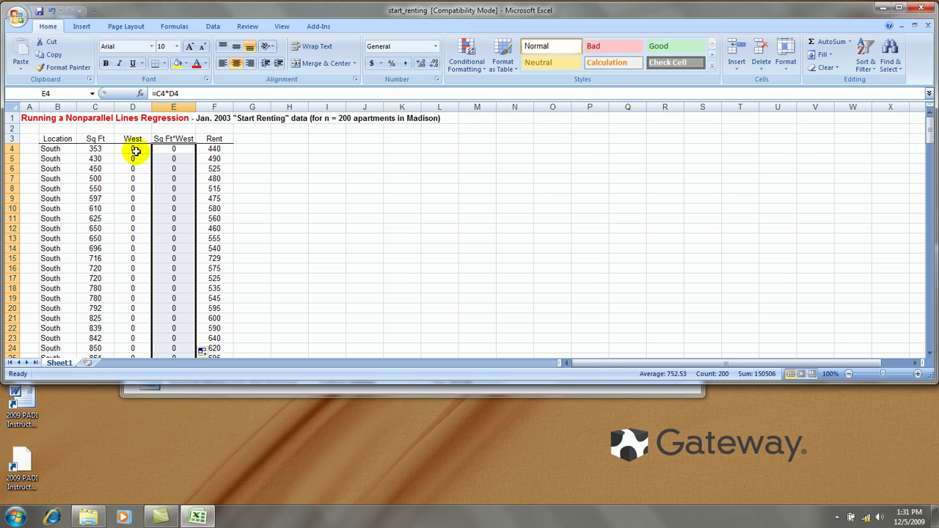
Check that row 44's Sq Ft*West value equals its square footage
scroll(210, 213, "down", 11)
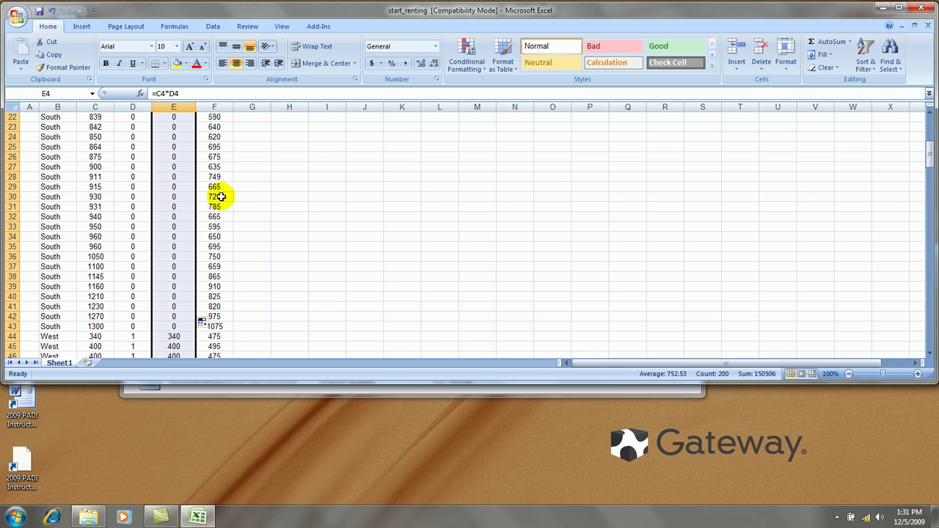
left_click(180, 218)
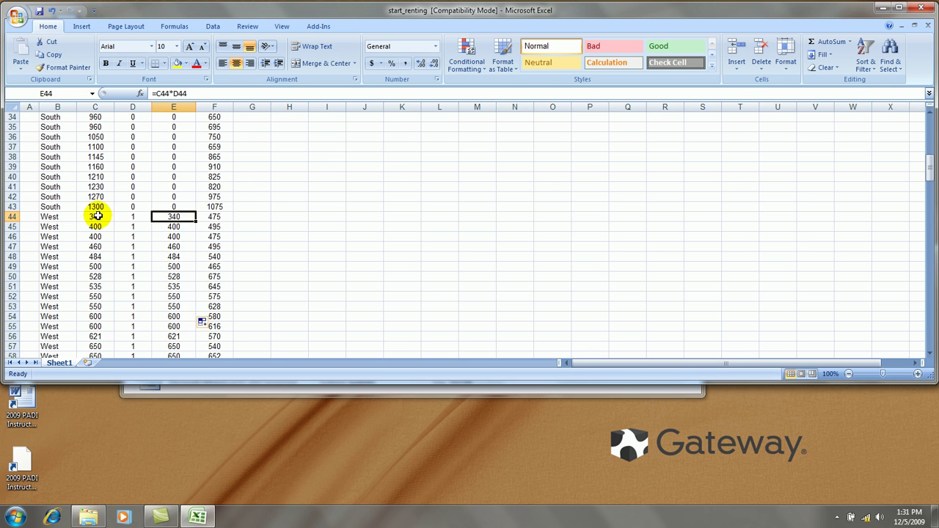
left_click(96, 216)
left_click(174, 217)
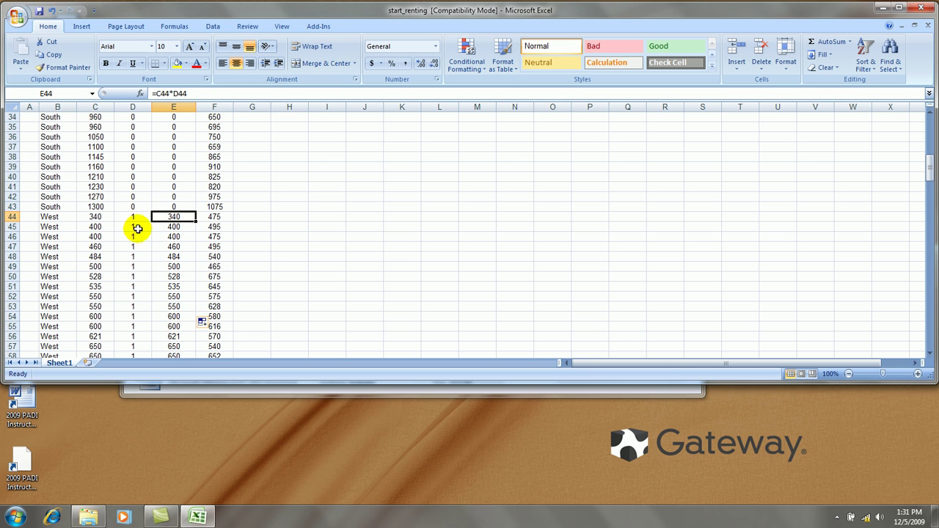
scroll(352, 265, "up", 11)
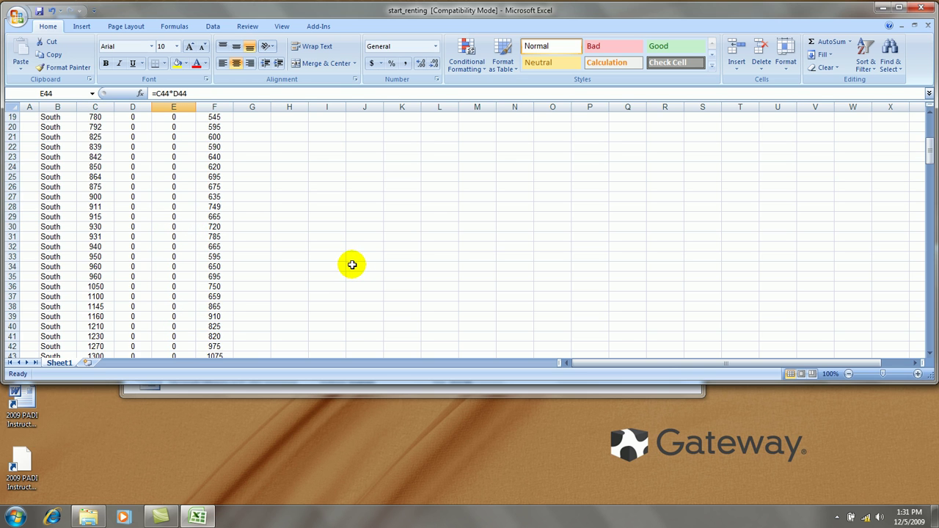
left_click(281, 142)
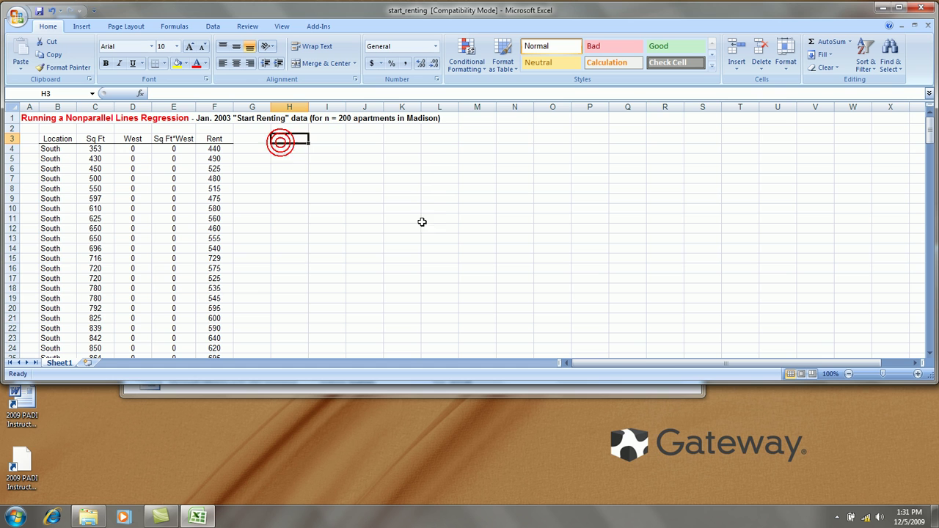
Open the Regression tool from Data Analysis
left_click(211, 25)
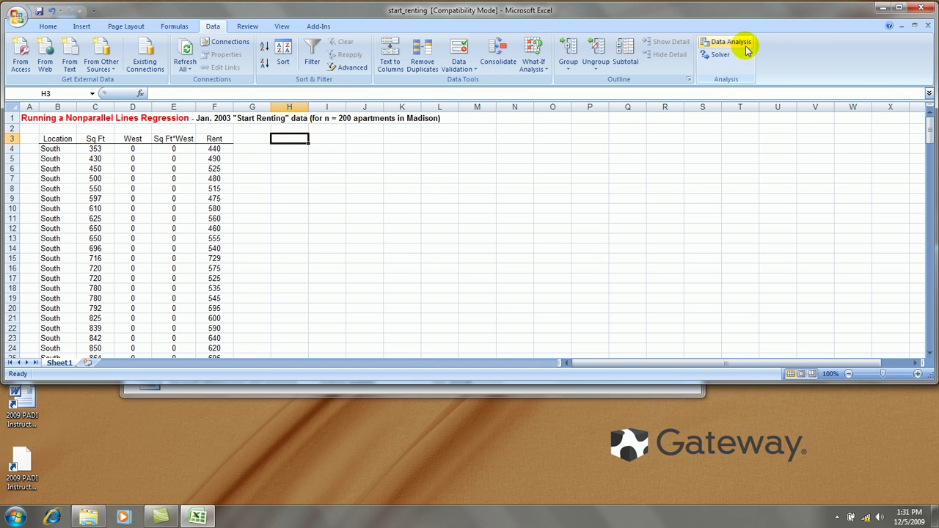
left_click(725, 42)
scroll(747, 236, "down", 2)
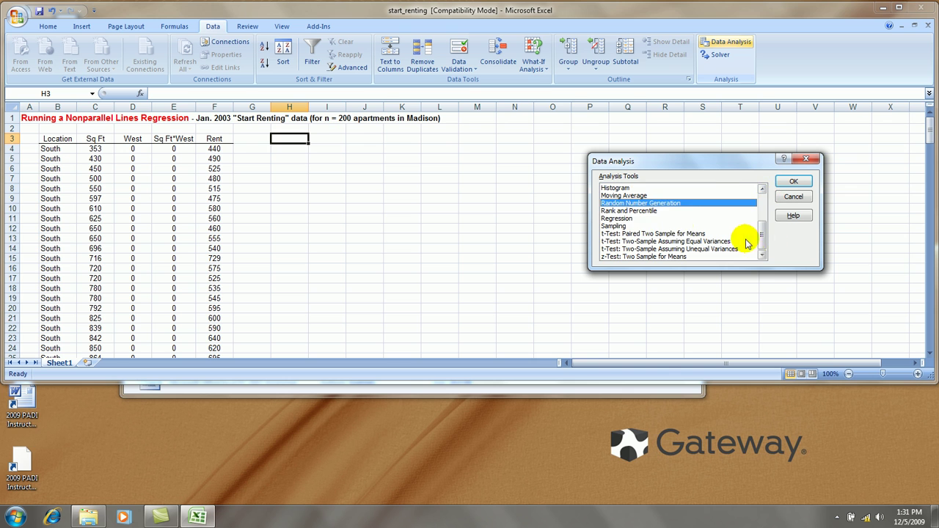
left_click(627, 218)
left_click(792, 181)
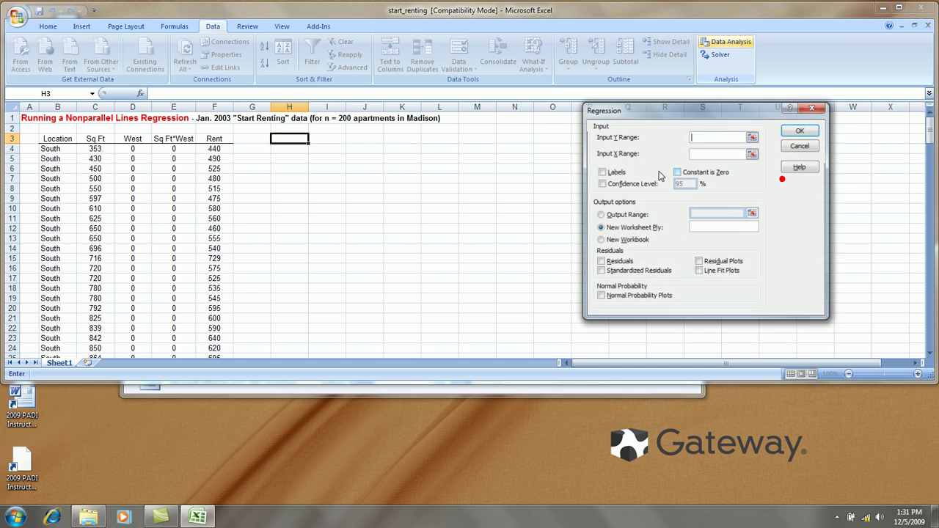
Set the Y range to $F$3:$F$203 and the X range to $C$3:$E$203
left_click_drag(210, 138, 211, 169)
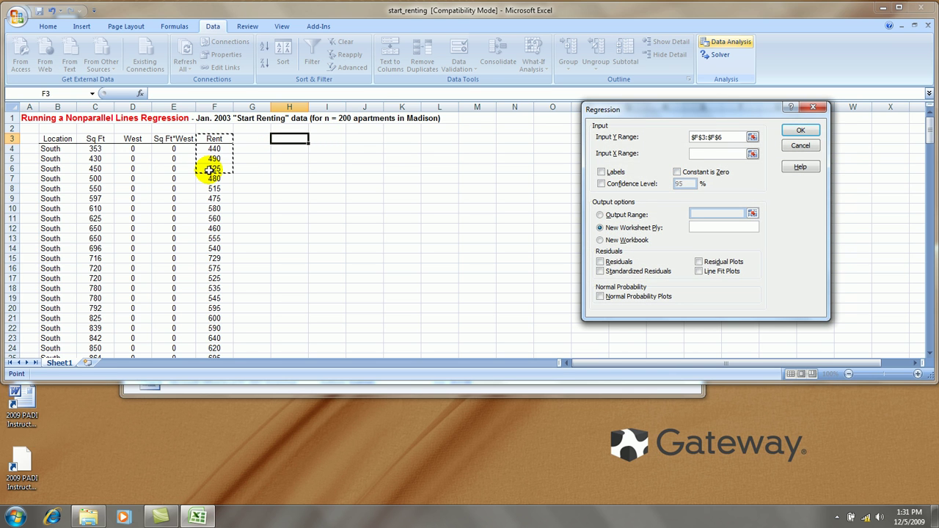
key("ctrl+shift+Down")
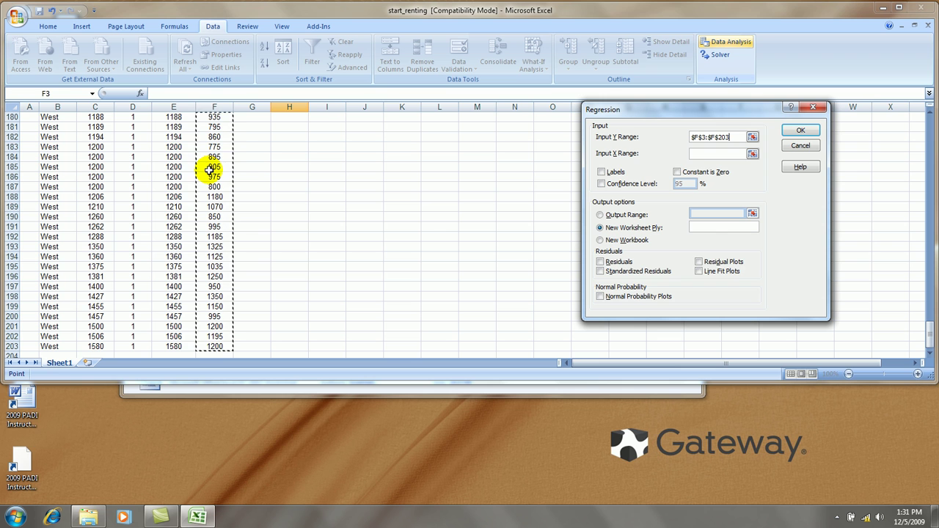
left_click(706, 151)
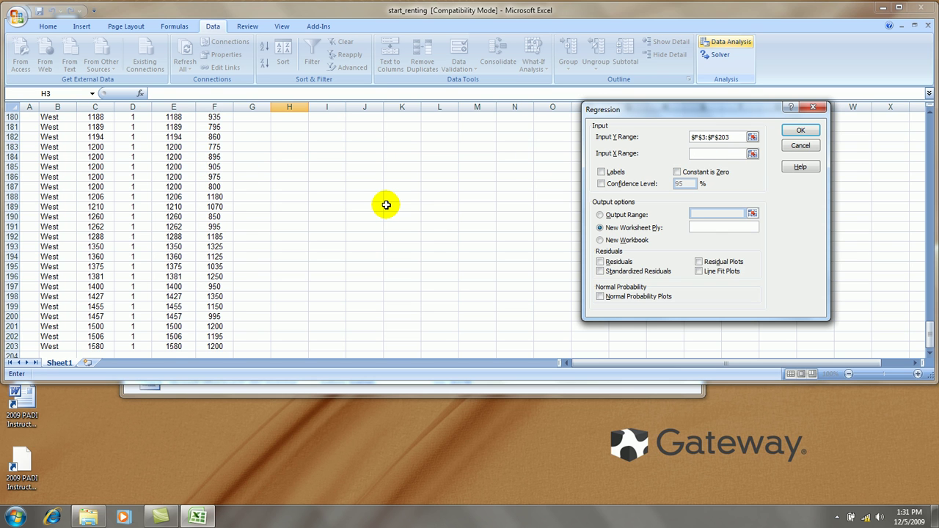
key("ctrl+Home")
left_click_drag(95, 138, 174, 192)
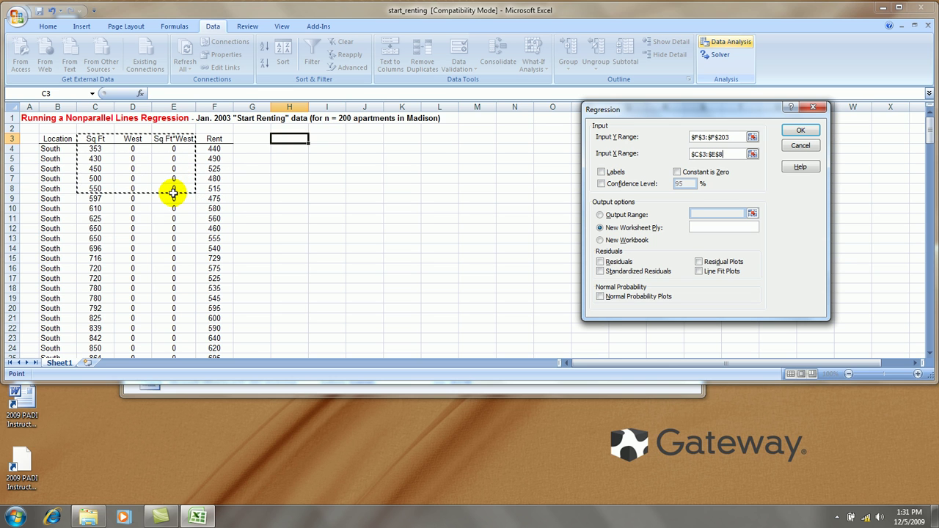
key("ctrl+shift+Down")
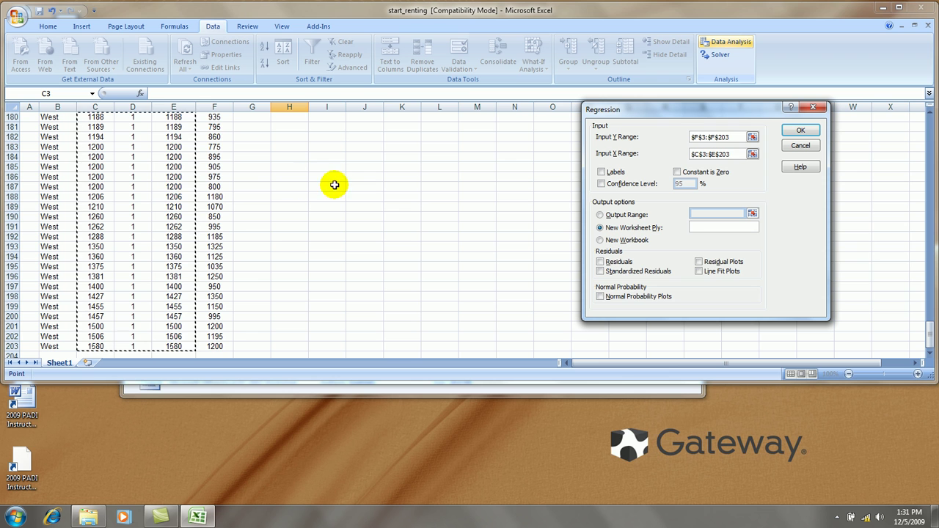
Turn on Labels and send the output to range $H$3
left_click(601, 172)
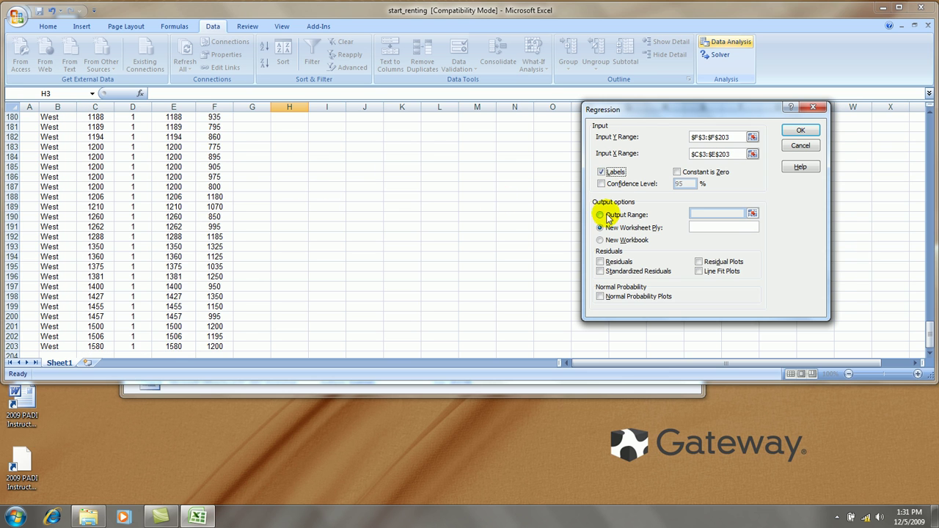
left_click(607, 215)
left_click(292, 123)
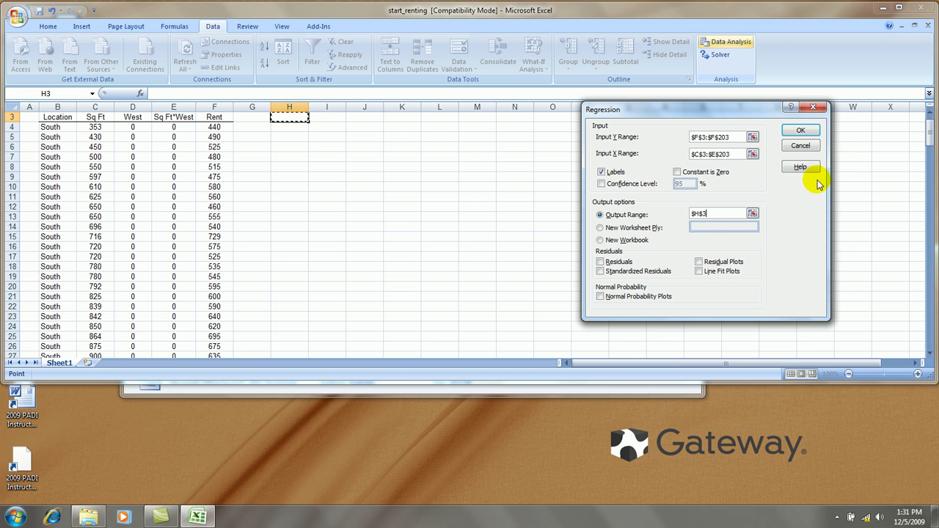
Run the regression and widen column H to show the full labels
left_click(801, 132)
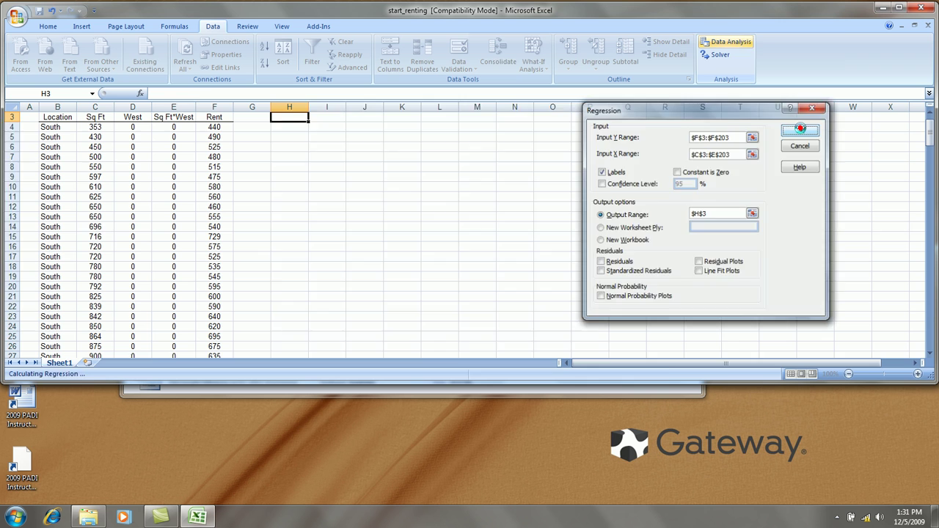
left_click(677, 199)
scroll(703, 212, "up", 1)
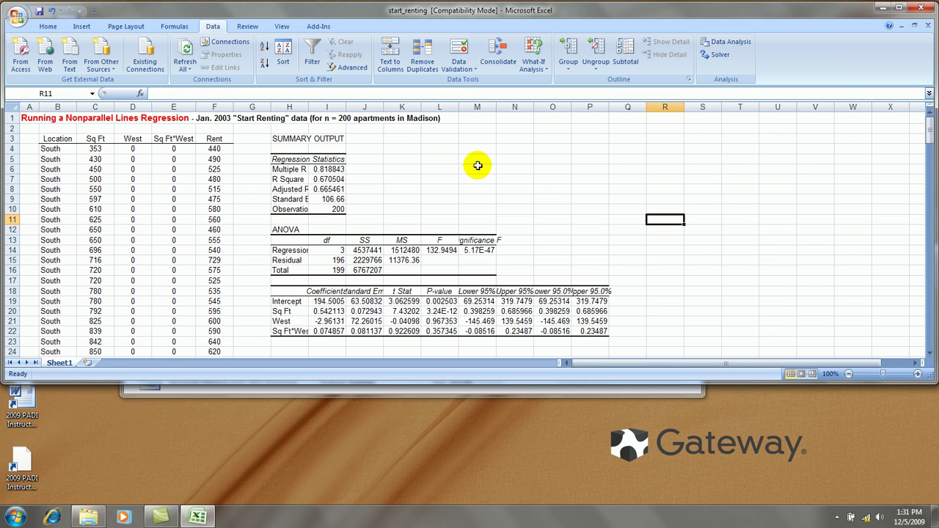
left_click_drag(307, 109, 323, 109)
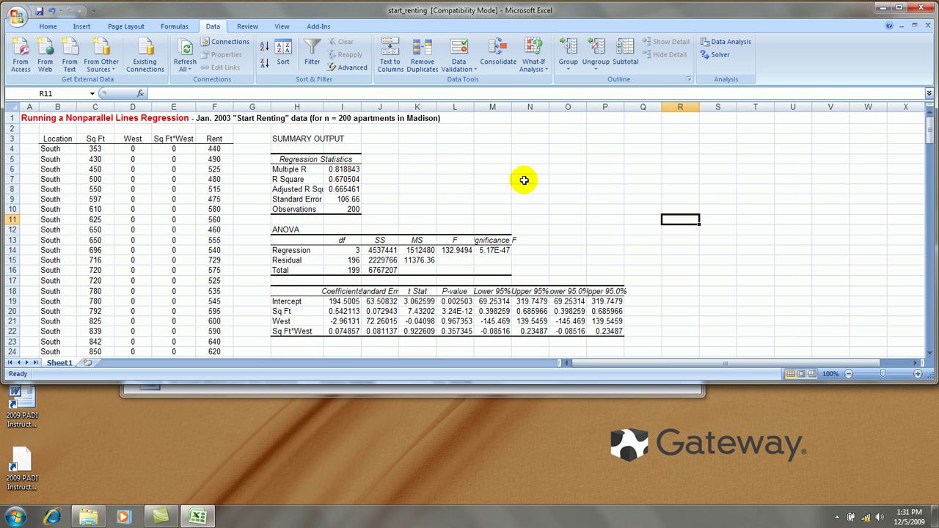
Clear the duplicate Lower/Upper 95% columns M18:P22
scroll(761, 298, "down", 1)
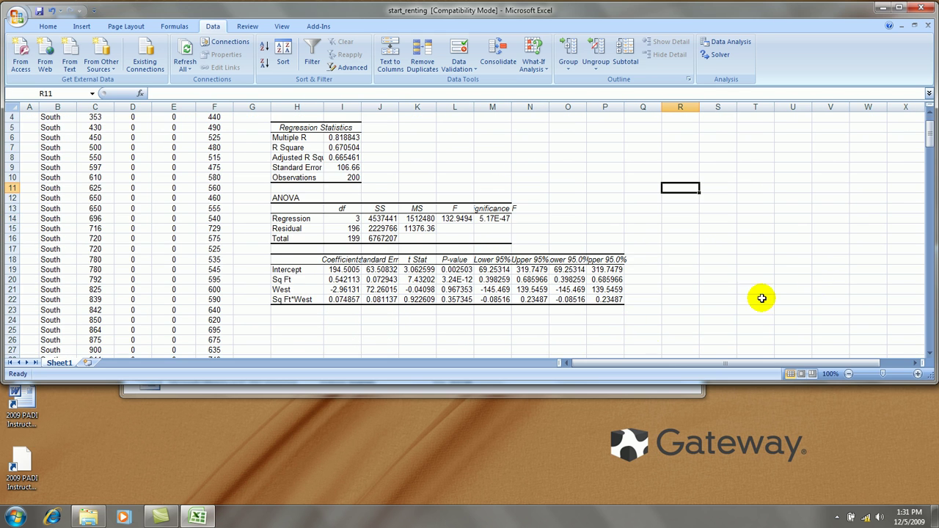
left_click_drag(484, 321, 624, 261)
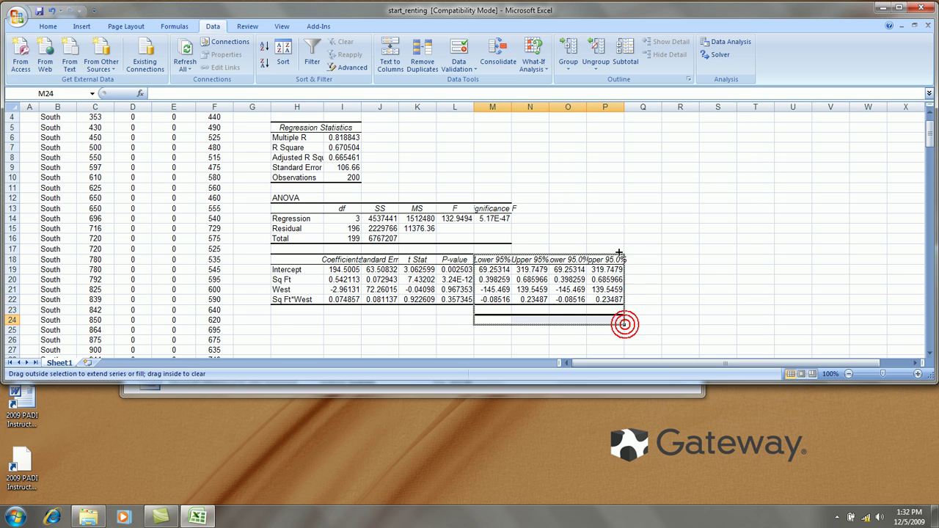
left_click(643, 239)
scroll(388, 213, "up", 1)
left_click_drag(342, 169, 359, 200)
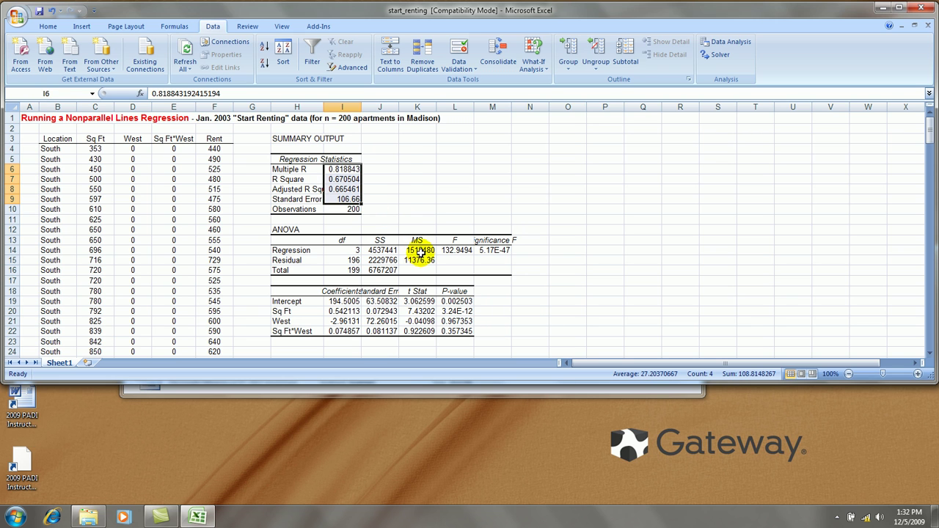
Reduce I6:I9, the F value and coefficient table I19:L22 to two decimals
left_click(419, 250, "ctrl")
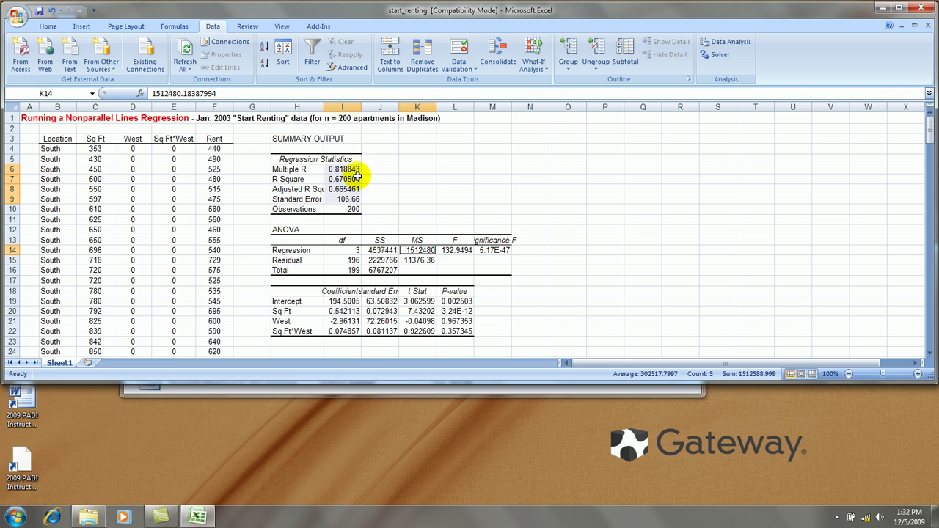
left_click_drag(342, 168, 353, 199)
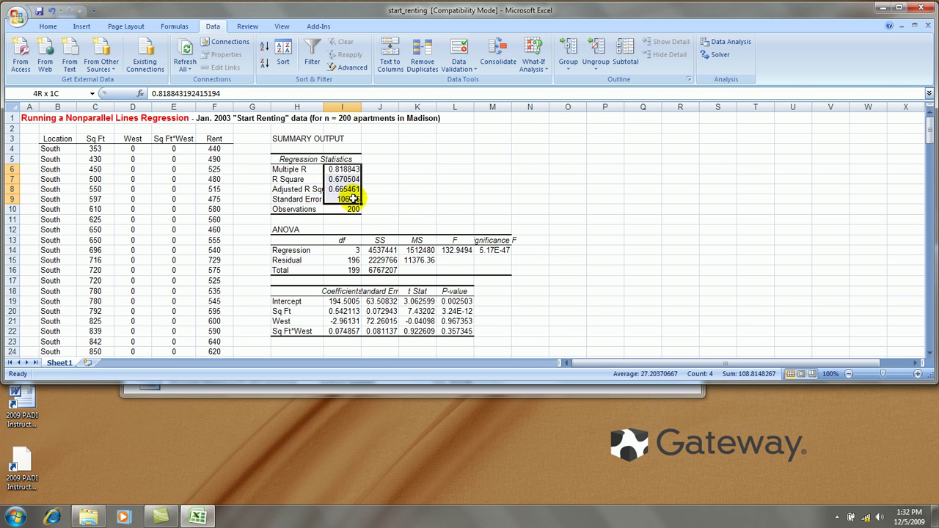
left_click(457, 250, "ctrl")
left_click_drag(357, 301, 456, 331)
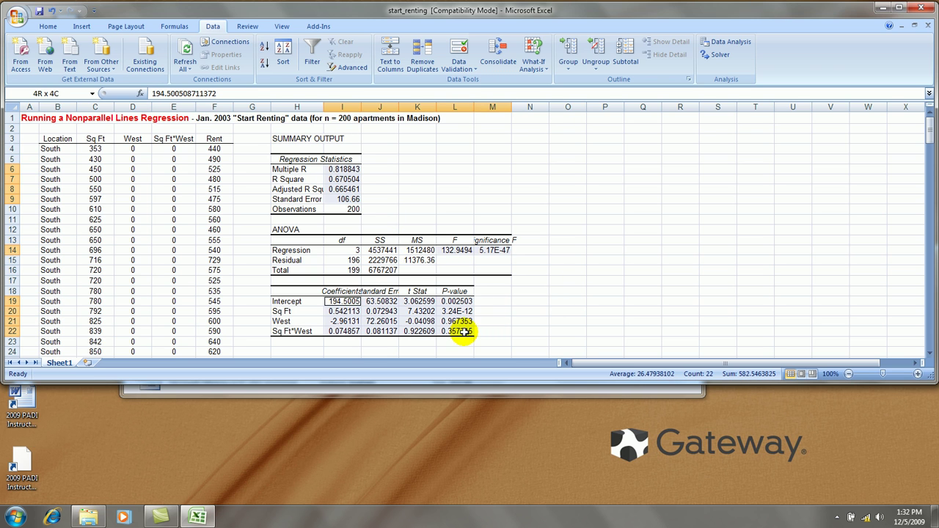
left_click(49, 26)
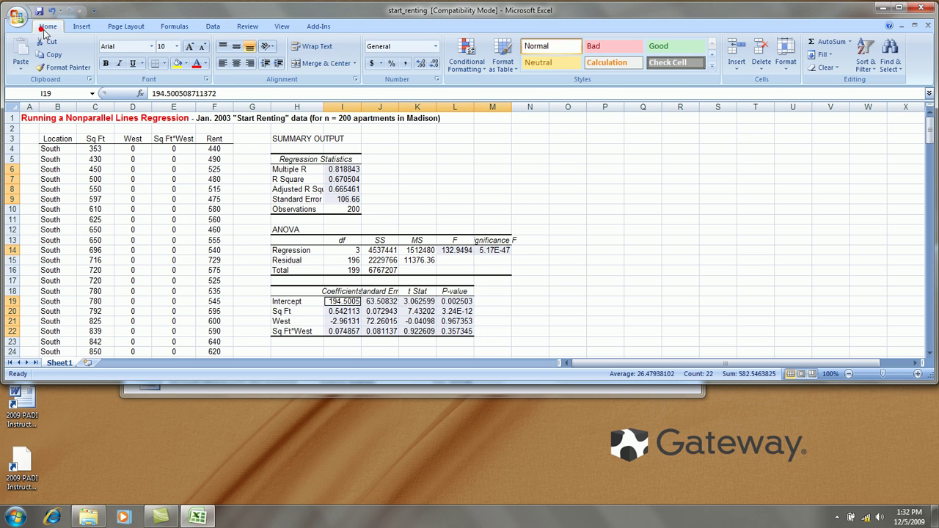
left_click(433, 64)
left_click(433, 63)
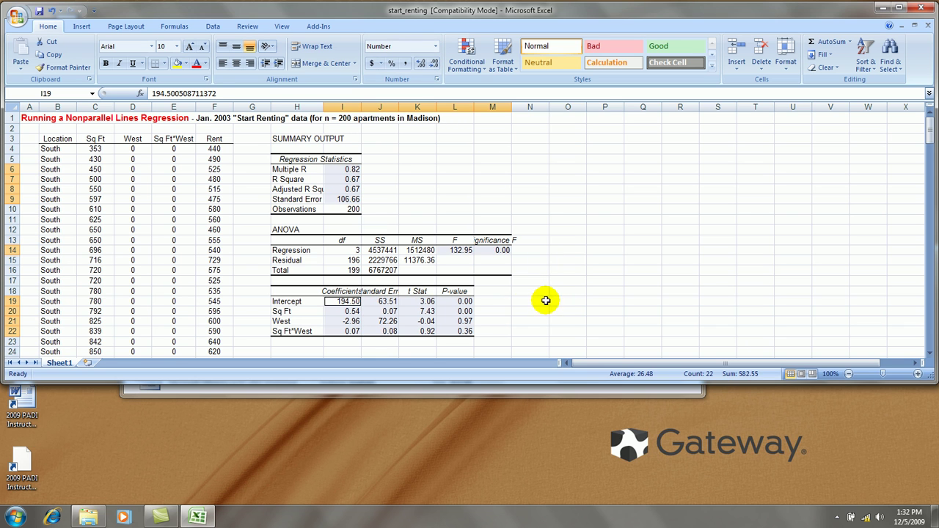
Show the Sq Ft*West coefficient with one extra decimal, as 0.075
left_click(351, 333)
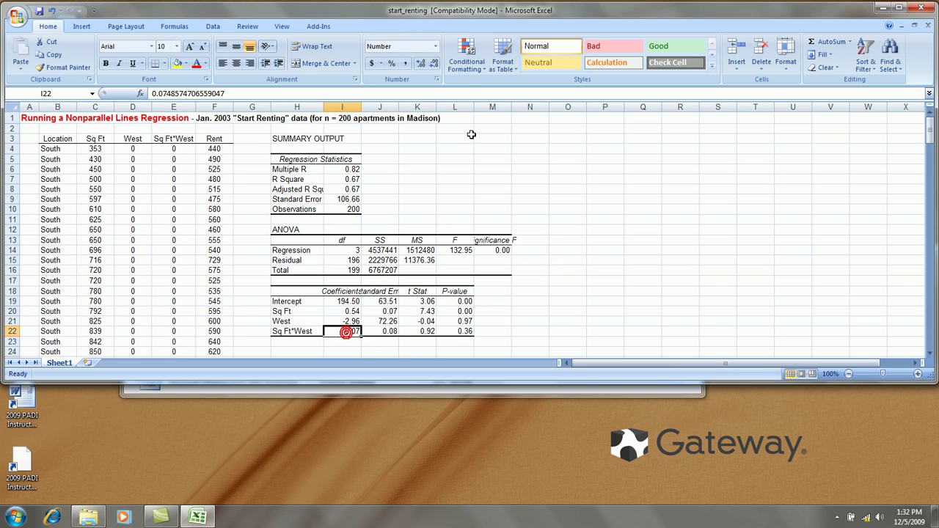
left_click(421, 64)
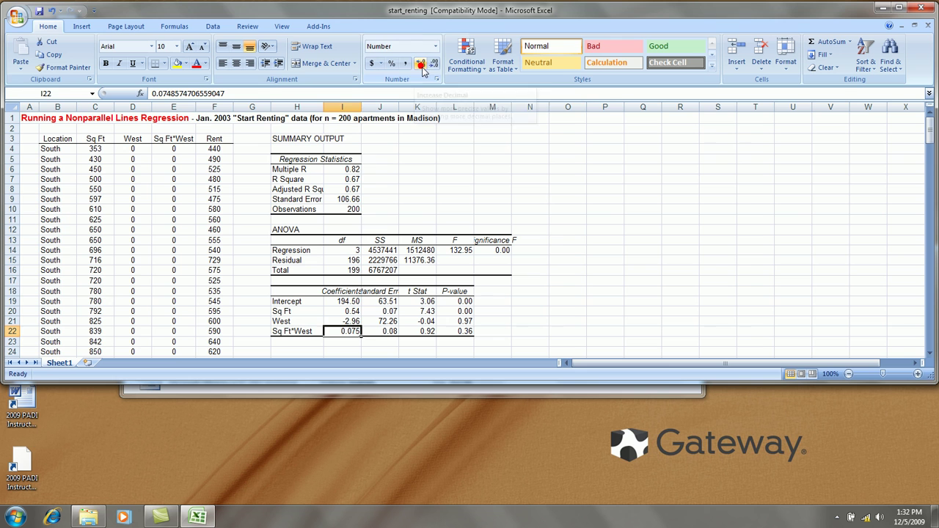
left_click(611, 257)
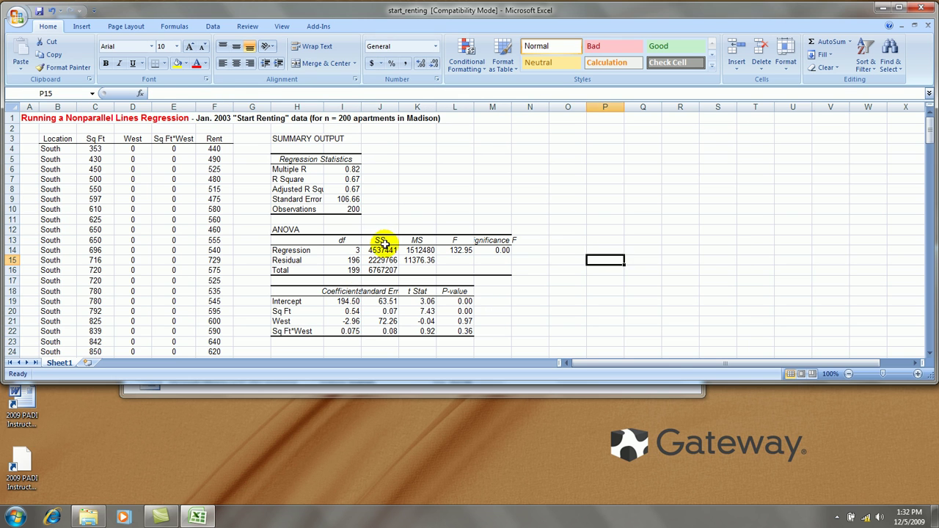
left_click_drag(389, 249, 417, 268)
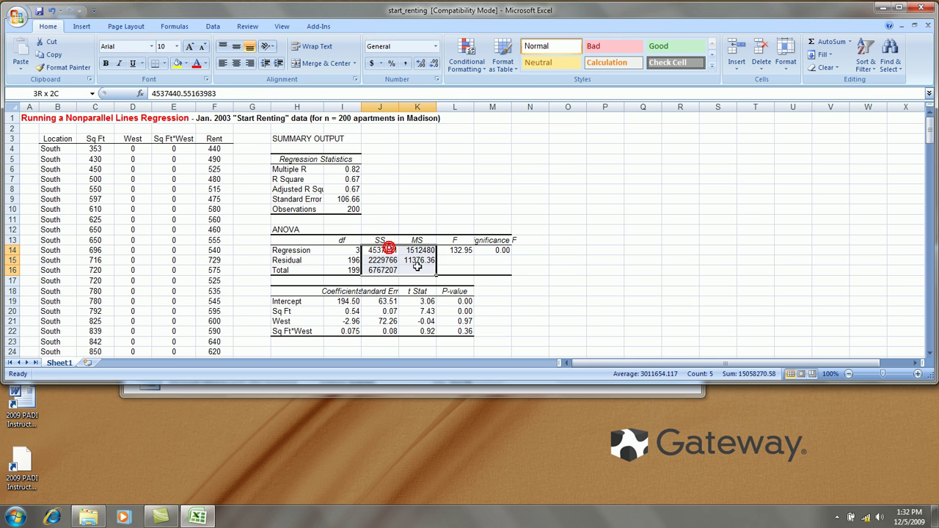
Format J14:K16 as Number with 0 decimal places and a 1000 separator
left_click(438, 79)
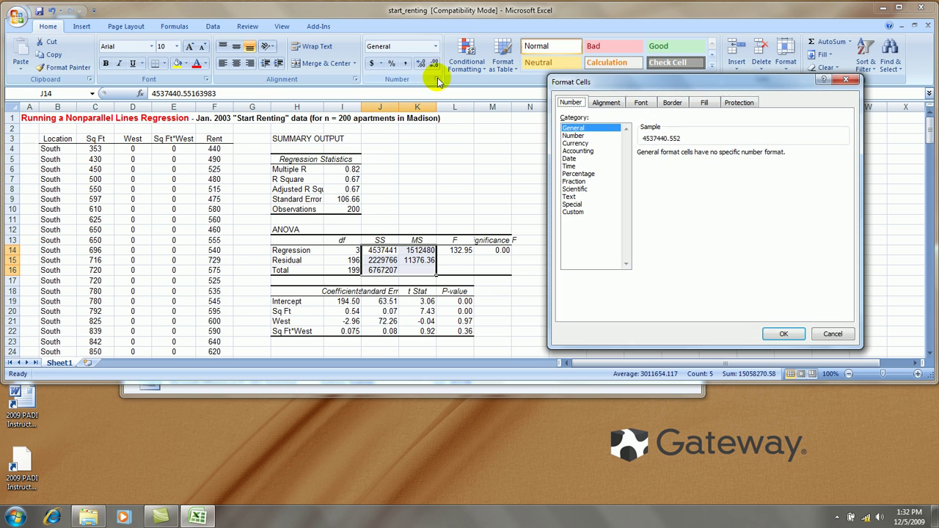
left_click(574, 136)
left_click(641, 167)
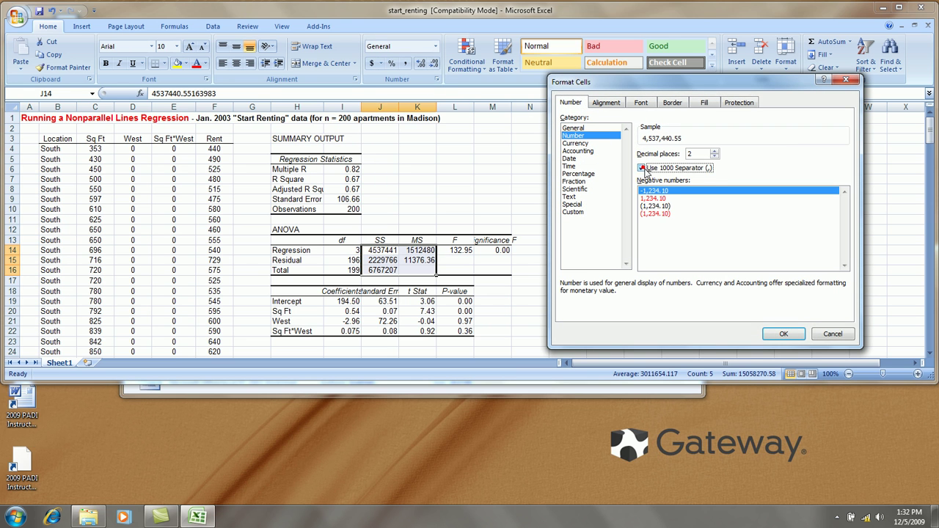
left_click(714, 156)
left_click(714, 156)
left_click(784, 334)
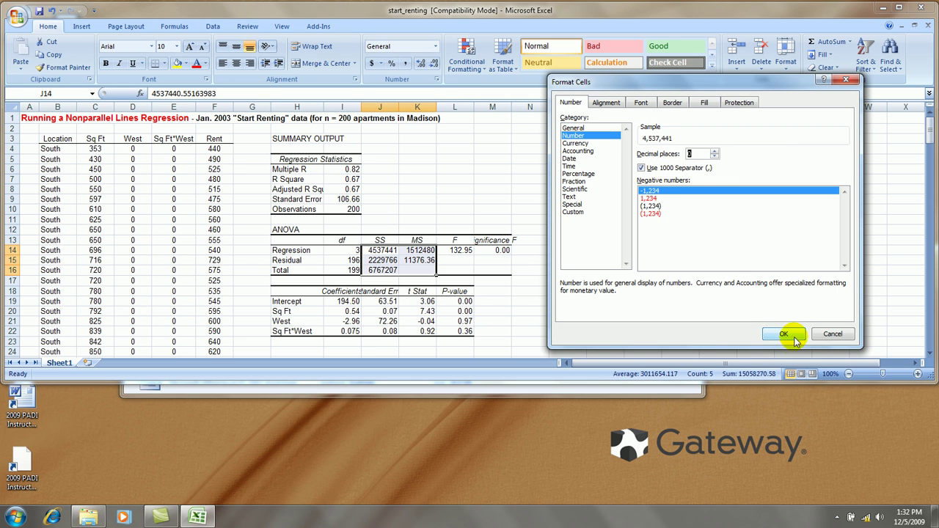
left_click(732, 280)
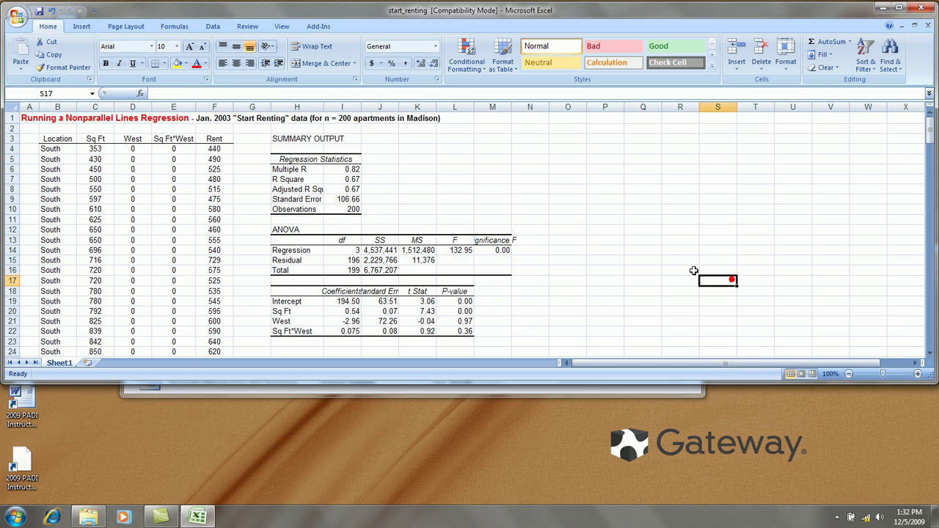
Rename M13 to P-value and shorten H8 and H9 to Adj R Square and St Error
left_click(491, 243)
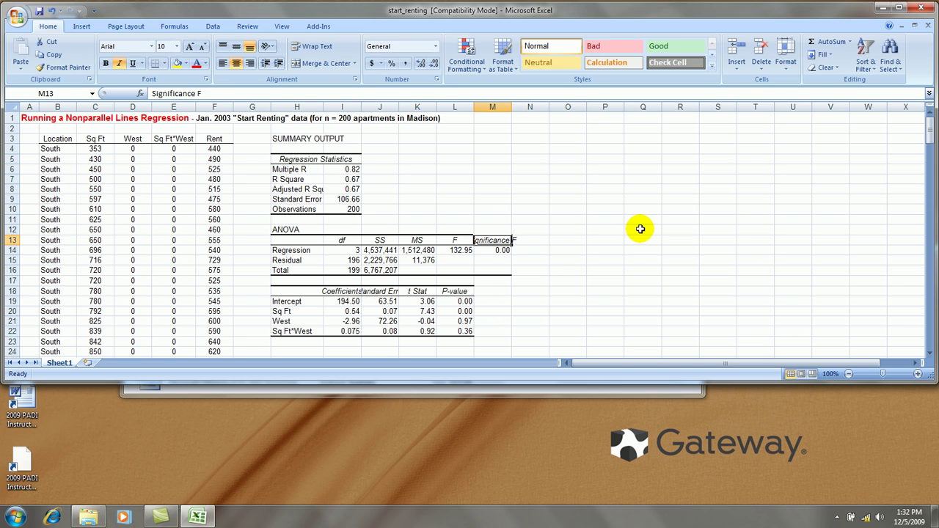
type("P")
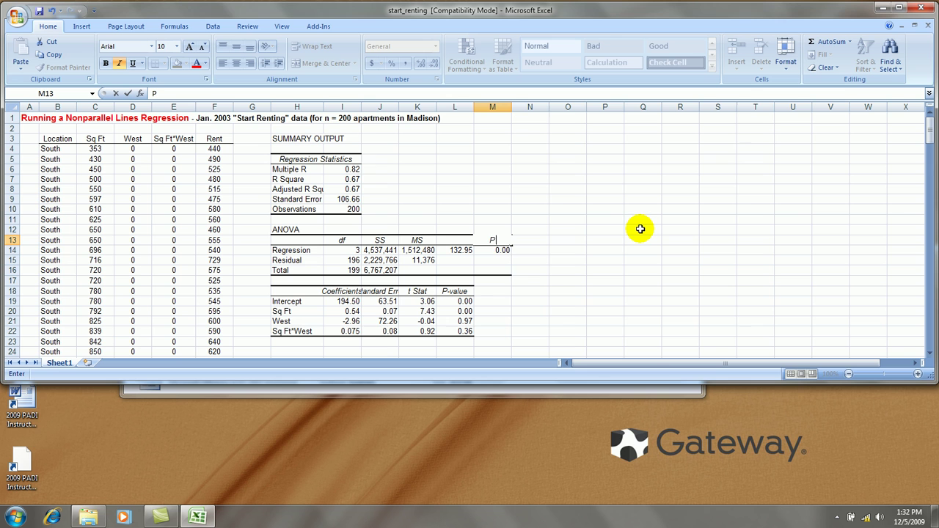
type("-value")
key("Return")
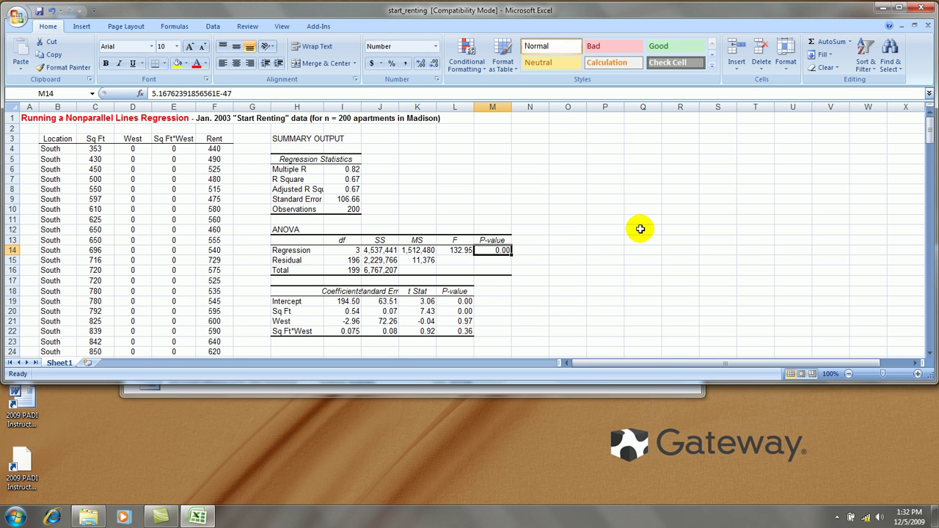
left_click(309, 189)
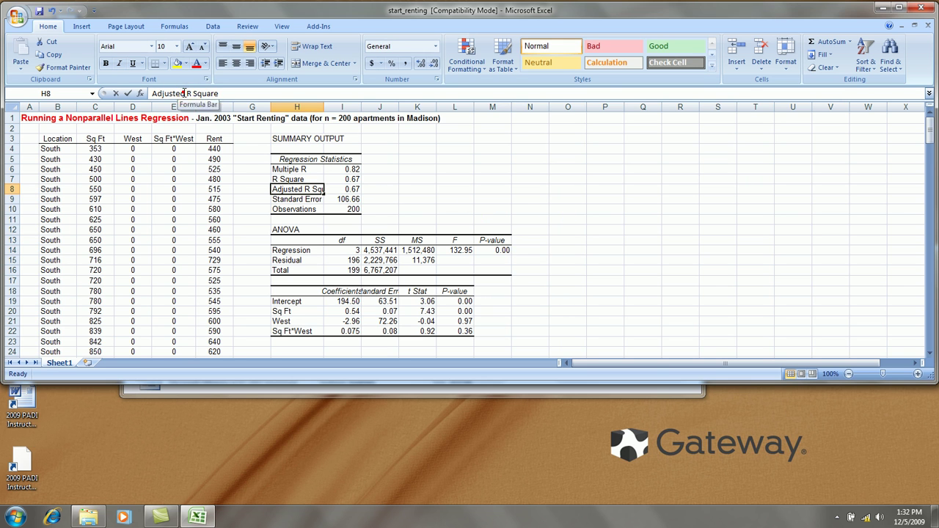
left_click(178, 93)
key("Delete")
key("Delete")
key("Return")
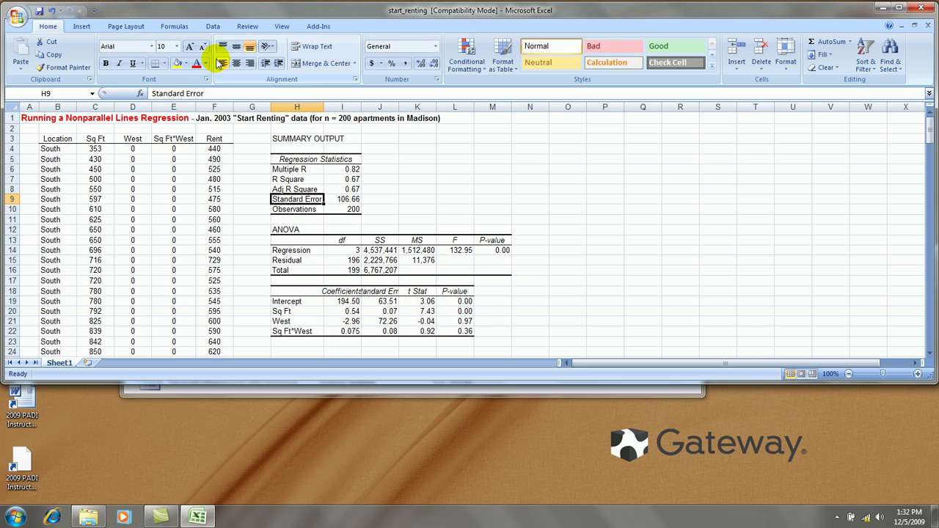
left_click(179, 93)
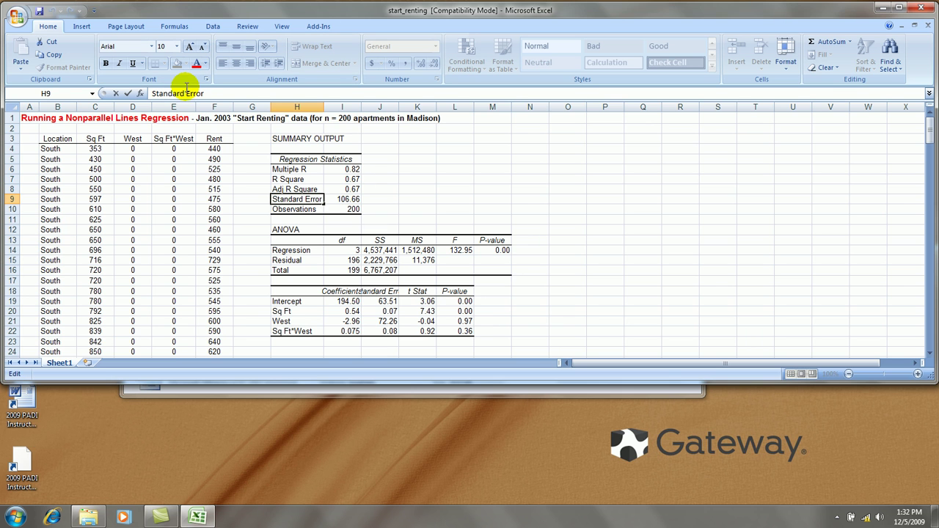
key("BackSpace")
key("BackSpace")
key("BackSpace")
key("BackSpace")
key("BackSpace")
key("BackSpace")
key("Return")
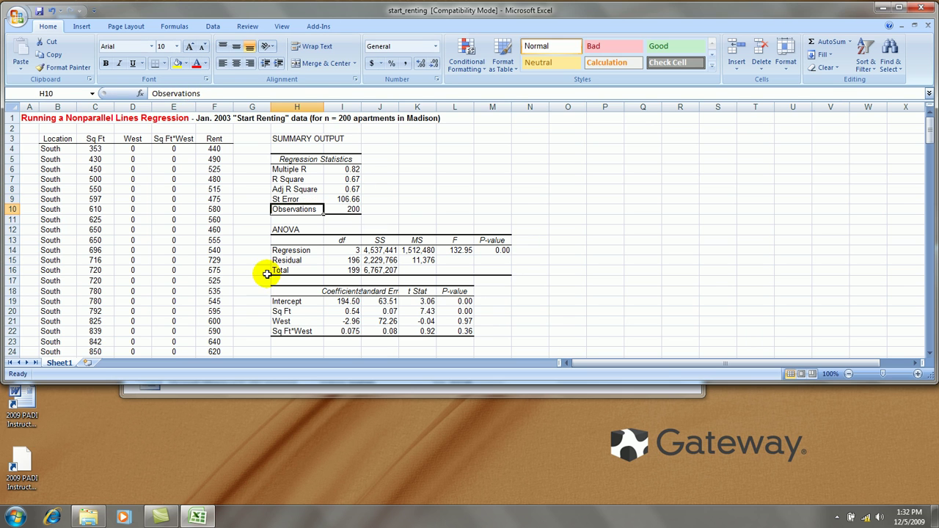
Change the coefficient headers in I18 and J18 to Coeffs and St Error
left_click(348, 292)
type("Co")
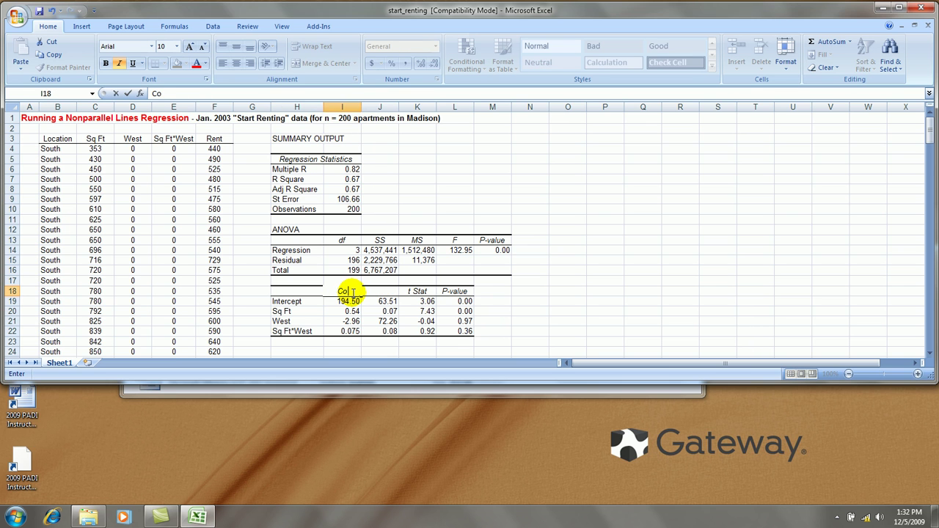
type("eff")
key("Tab")
type("S")
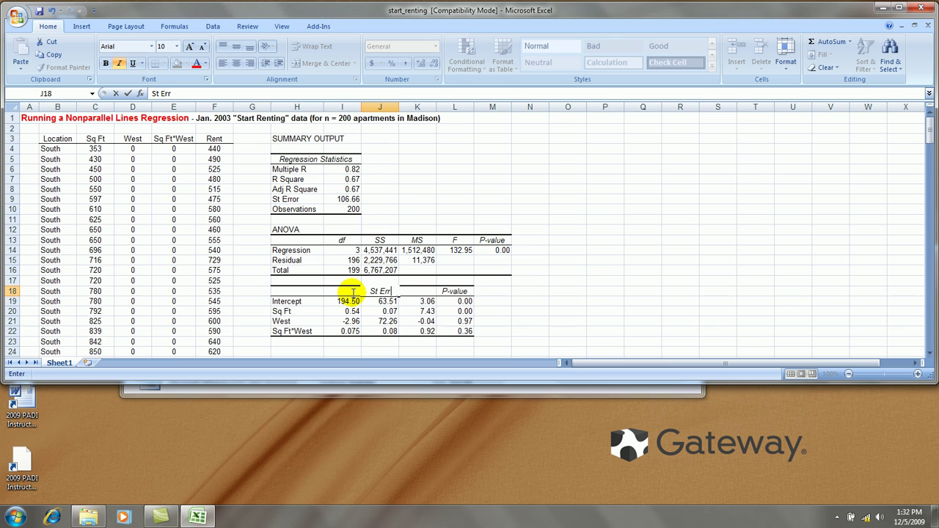
type("t Error")
key("Return")
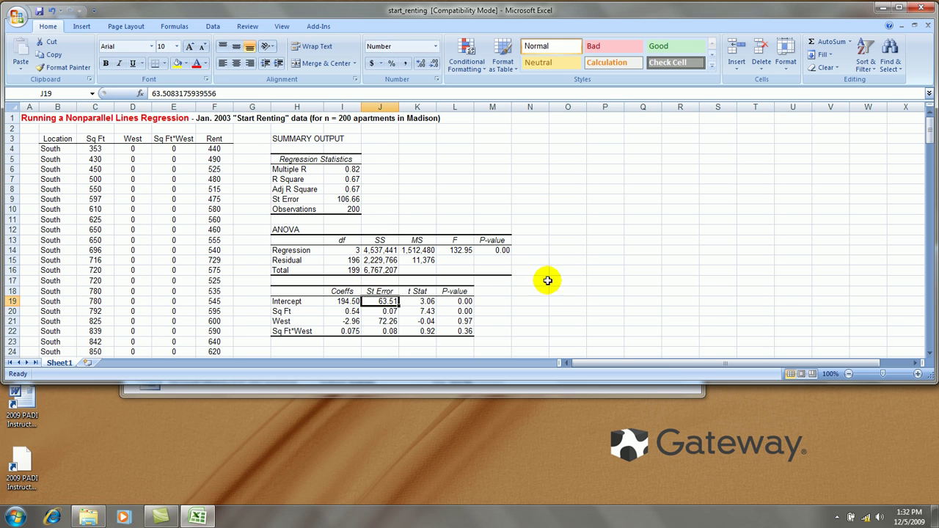
left_click(606, 252)
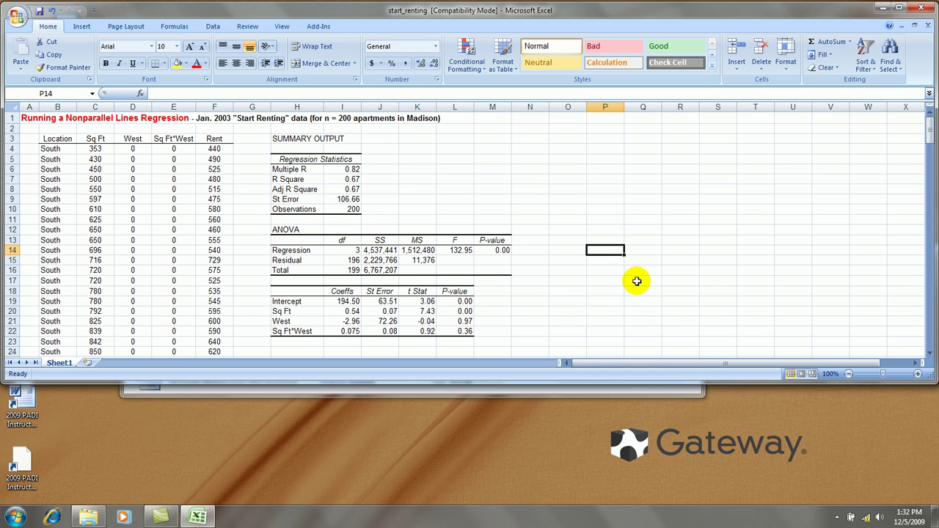
Type the Rent-hat equation using all four regression coefficients into cell H24
left_click(317, 350)
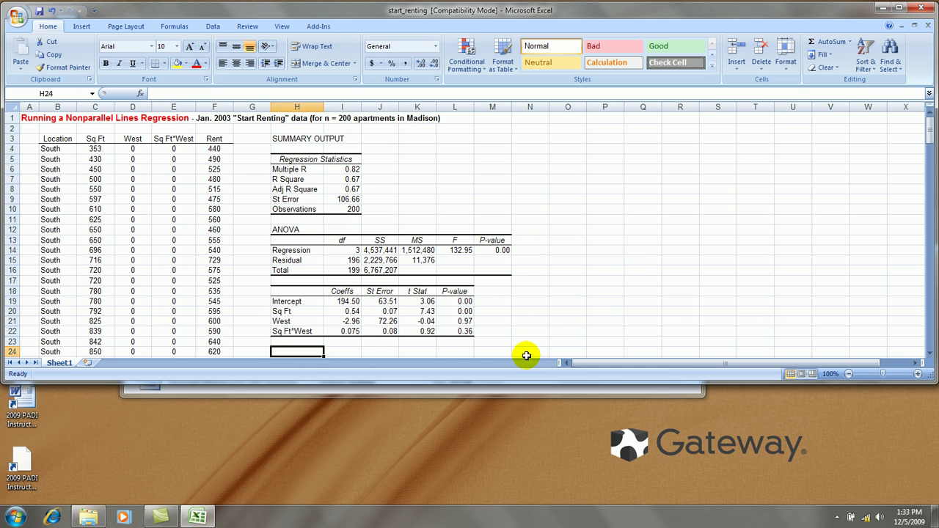
type("Re")
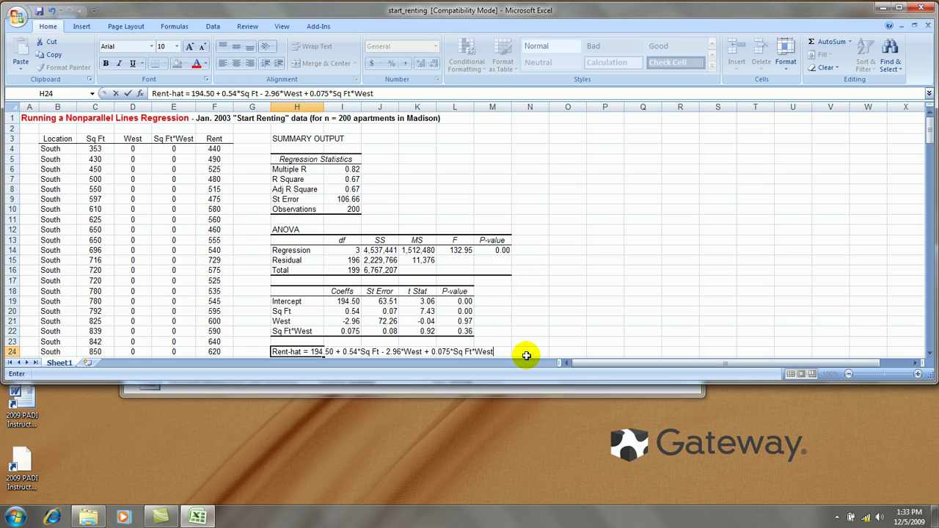
left_click(644, 279)
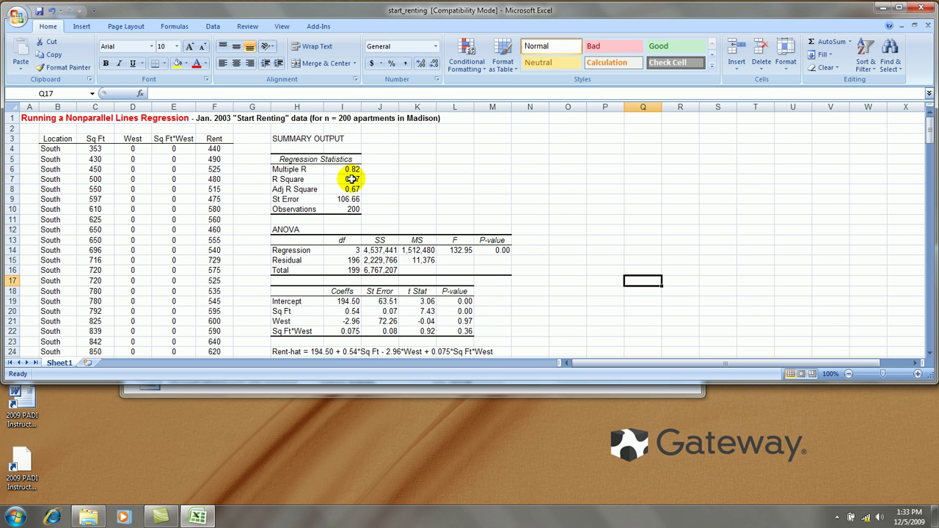
left_click(351, 180)
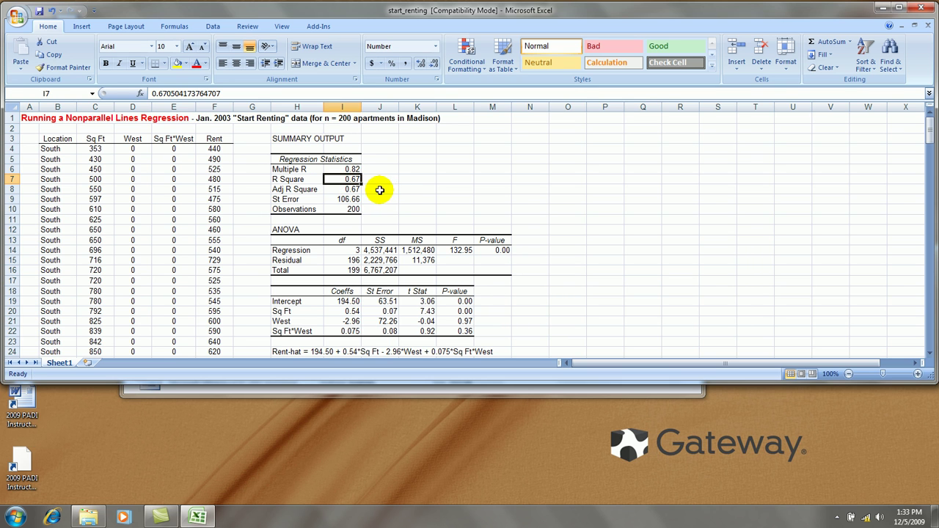
left_click(354, 189)
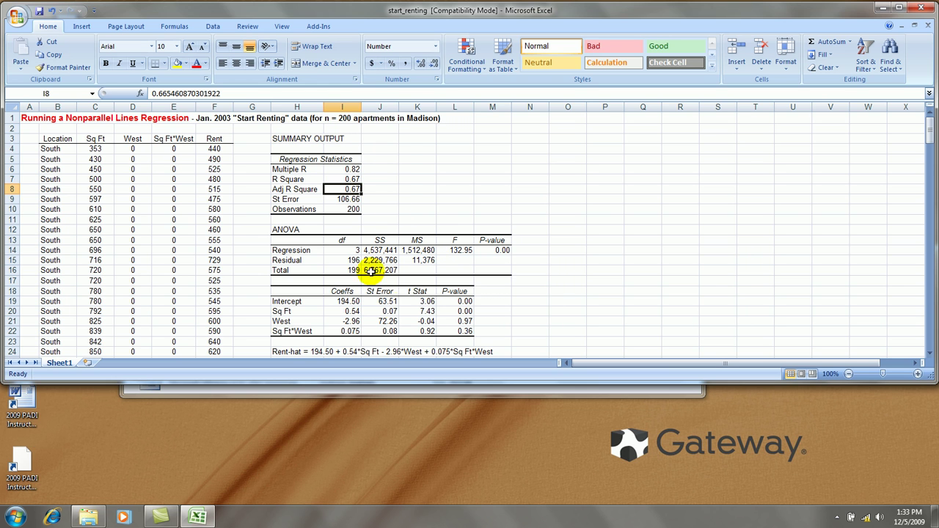
left_click(555, 271)
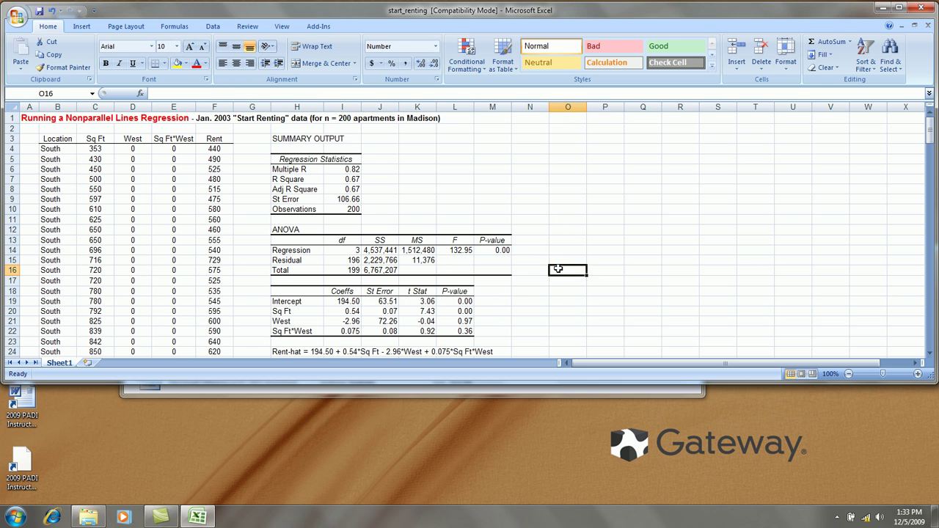
left_click(491, 251)
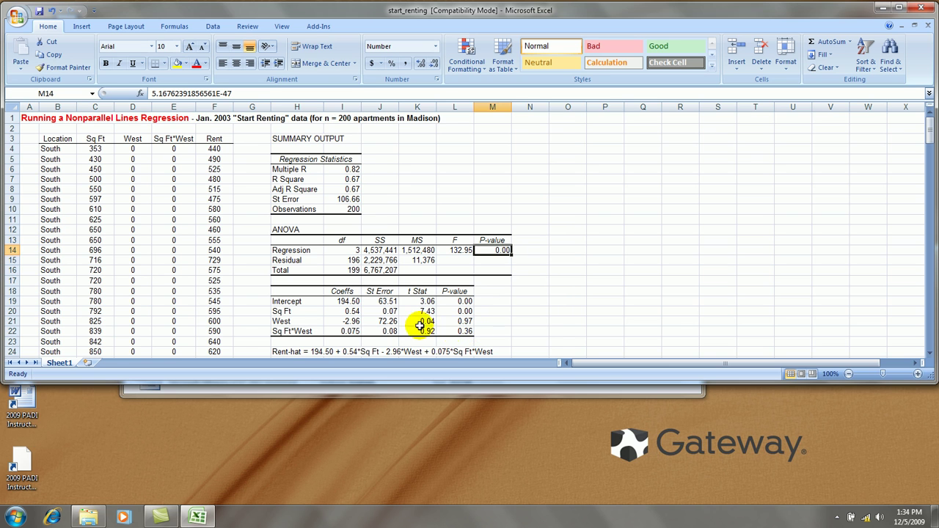
left_click(463, 333)
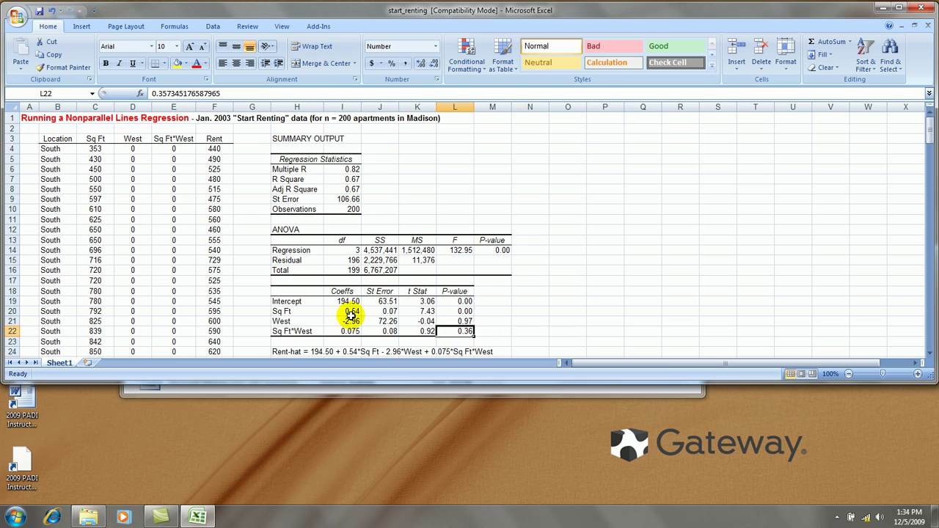
left_click(465, 320)
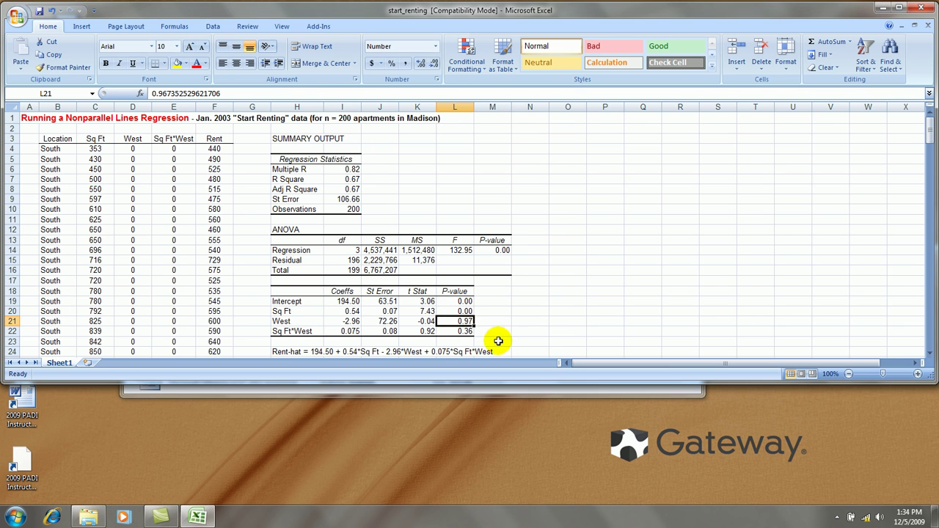
left_click(556, 309)
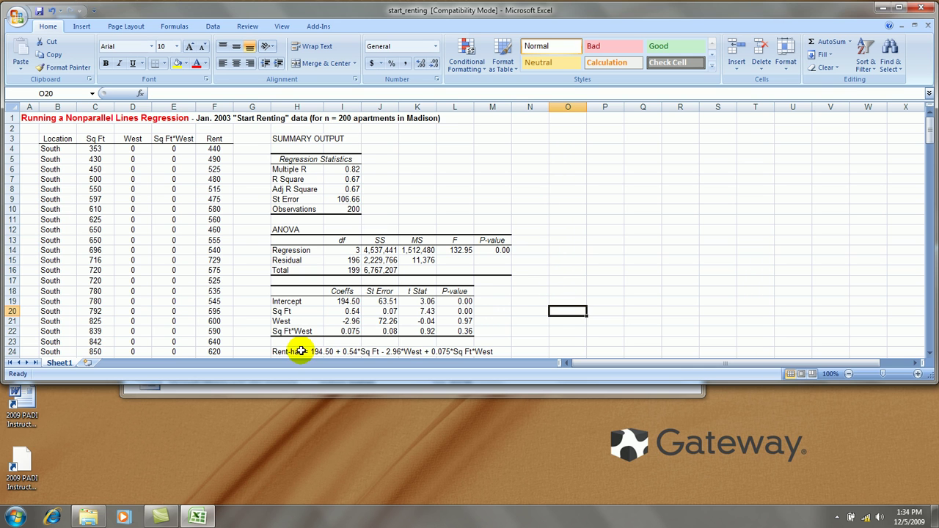
Enter the labels South: in H26 and West: in H27
scroll(650, 275, "down", 1)
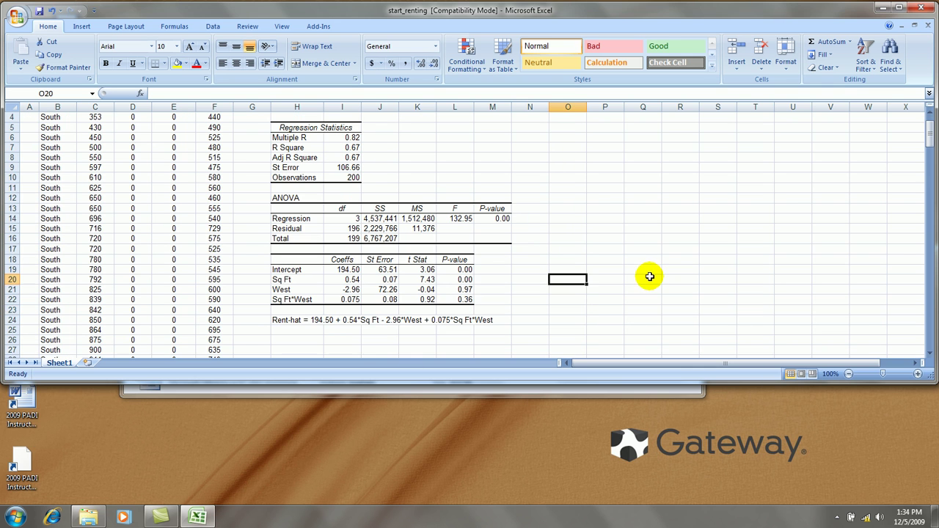
left_click(303, 339)
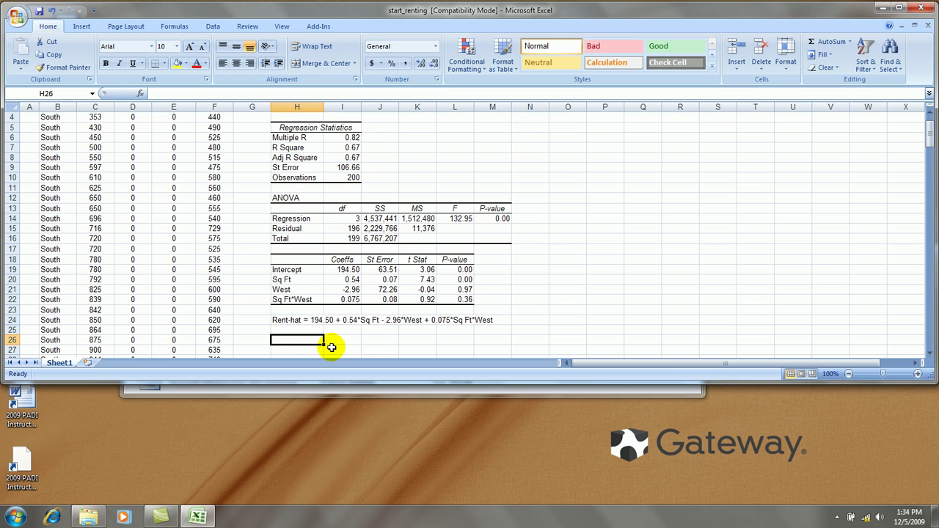
type("South:")
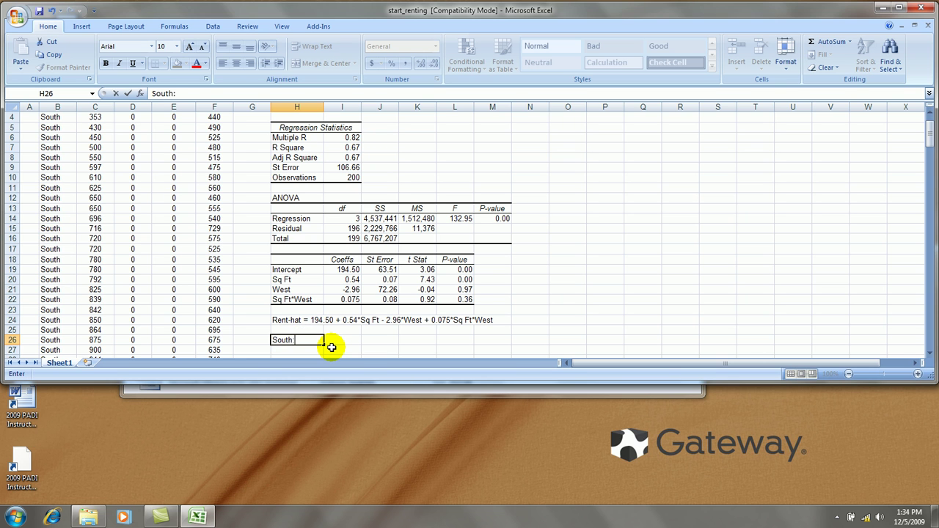
key("Return")
type("Wes")
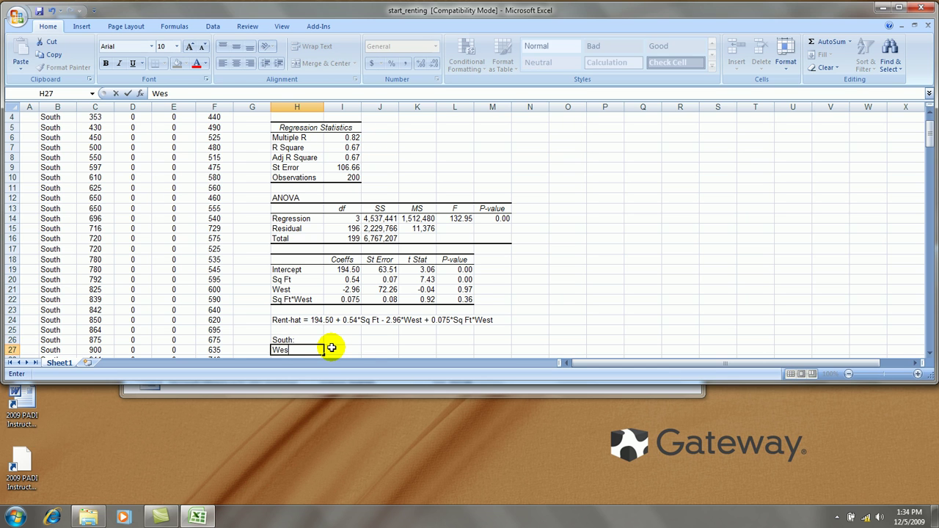
type("t:")
key("Return")
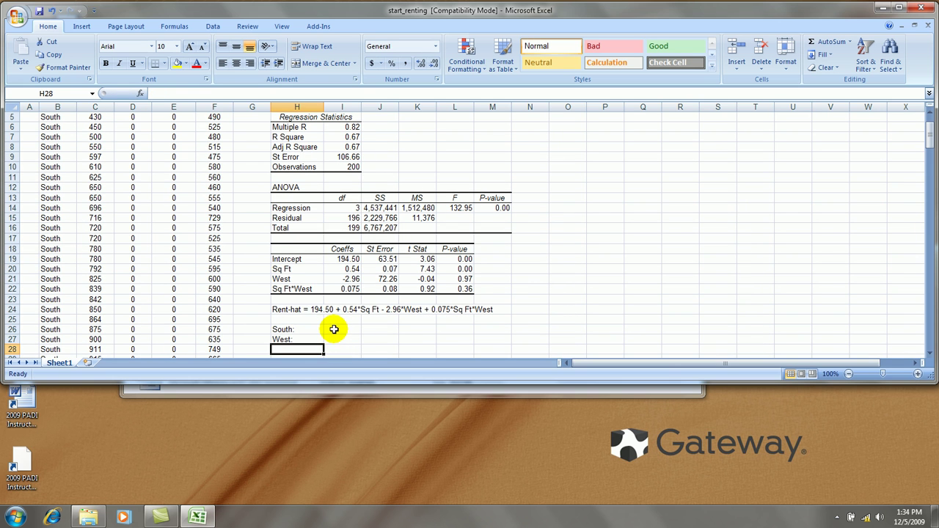
Copy the H24 equation to I26 and trim it to 'Rent-hat = 194.50 + 0.54*Sq Ft'
left_click(312, 310)
key("ctrl+c")
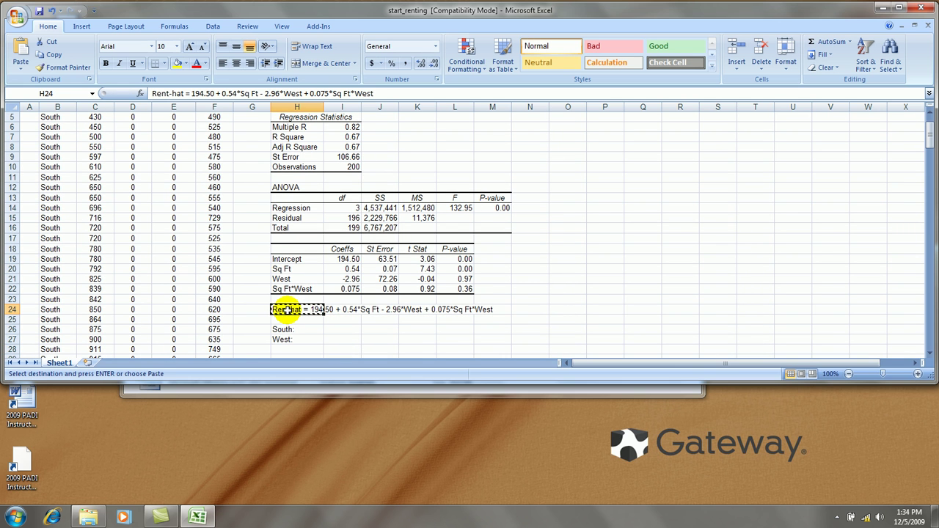
left_click(348, 330)
key("ctrl+v")
key("Escape")
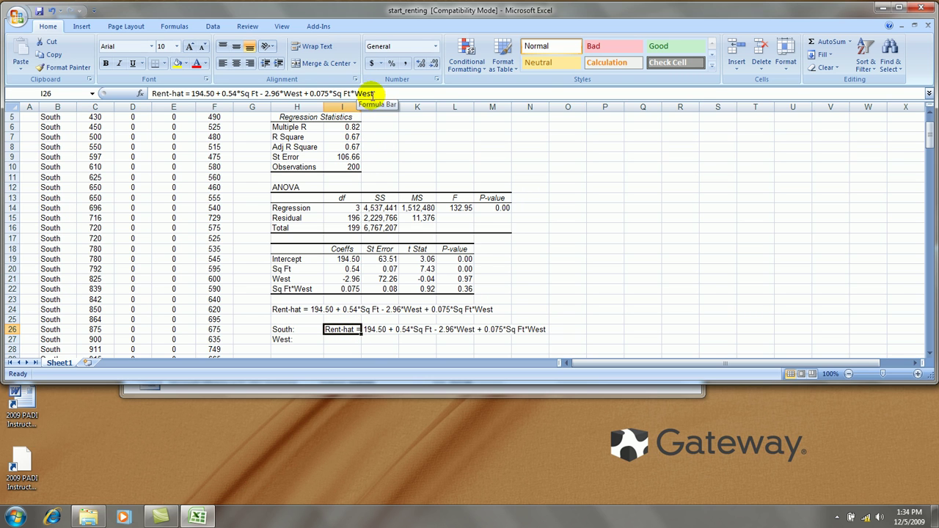
left_click(263, 93)
key("shift+End")
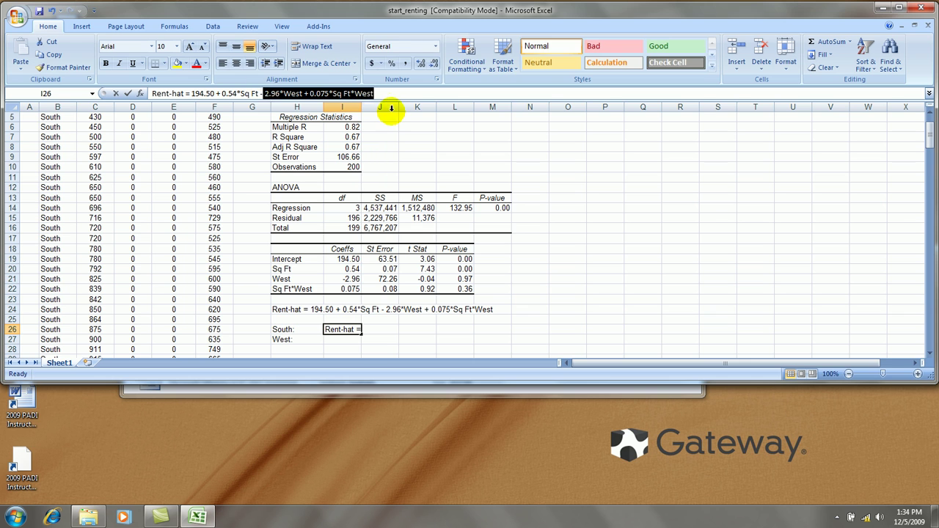
key("Delete")
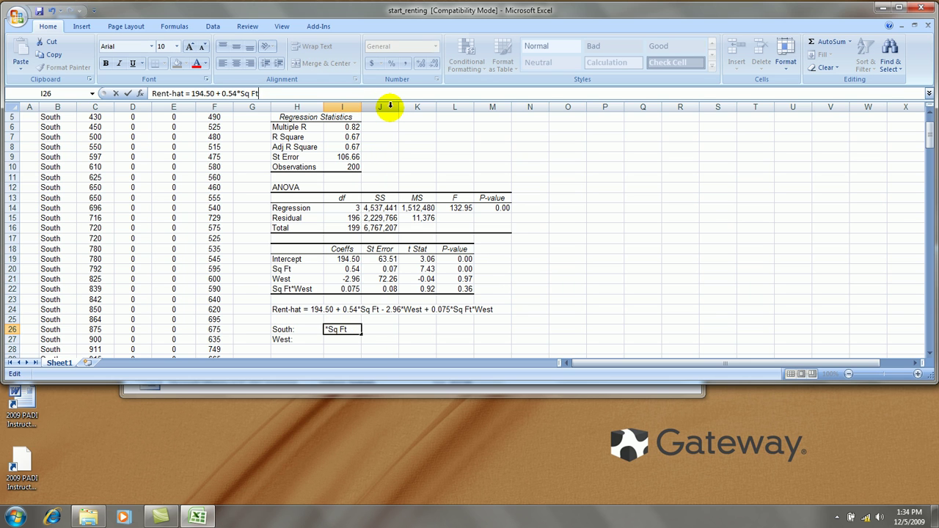
key("Return")
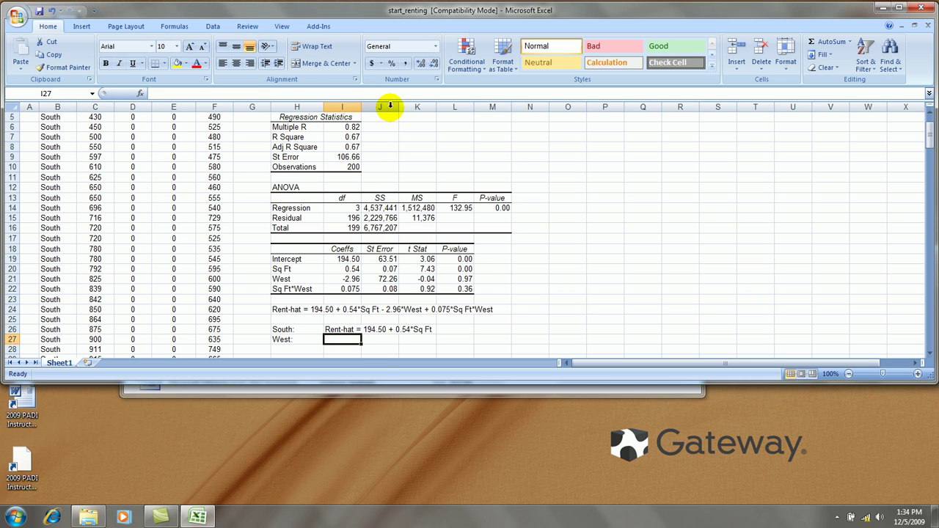
left_click(334, 330)
Copy the South equation into I27 beside the West label
key("ctrl+c")
key("Down")
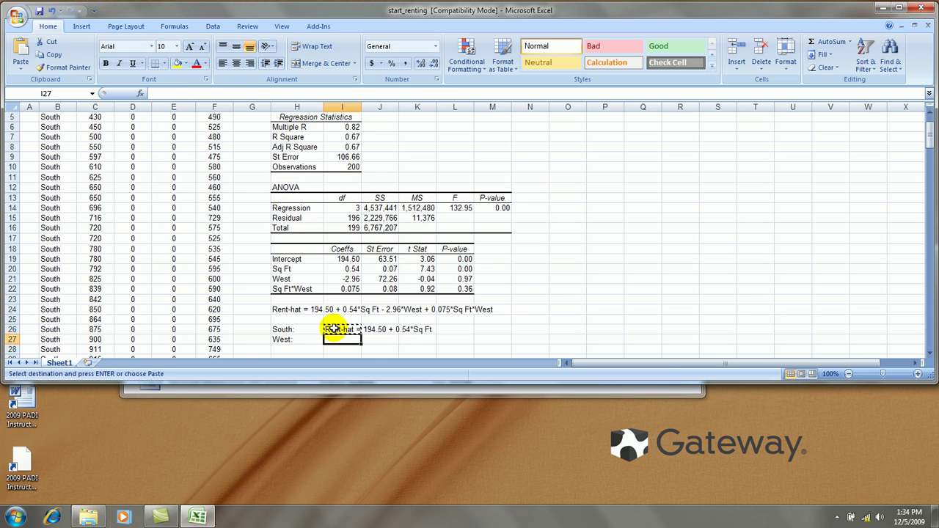
key("ctrl+v")
key("Escape")
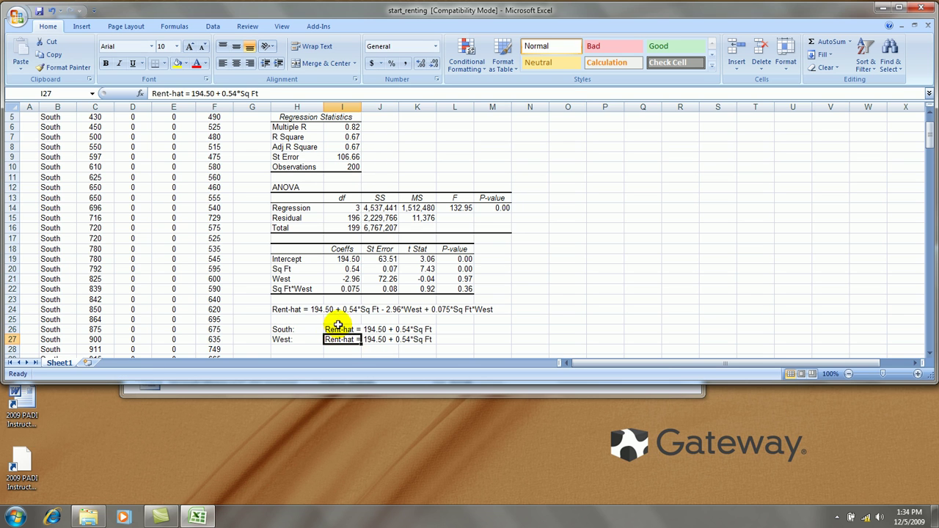
Compute =I19+I21 (191.54) in a helper cell and set the West intercept to 191.54
left_click(487, 331)
type("=")
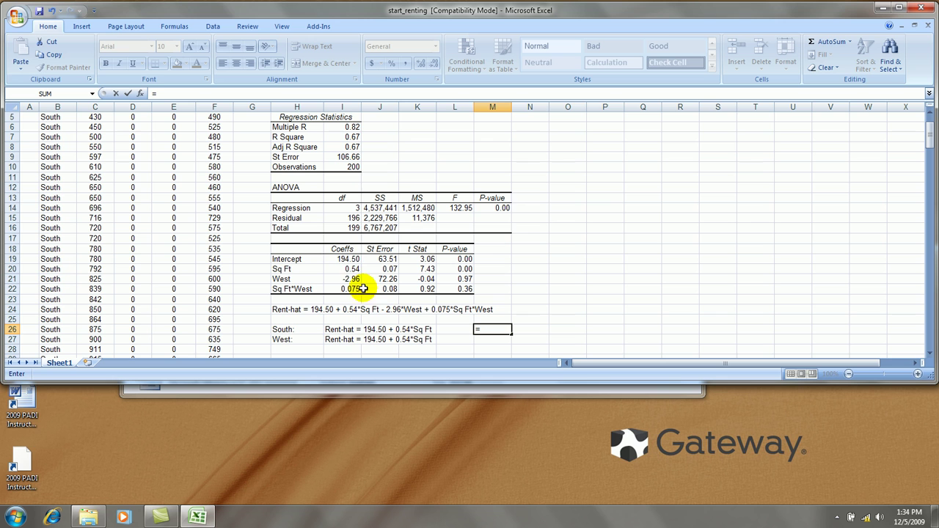
left_click(355, 259)
type("+")
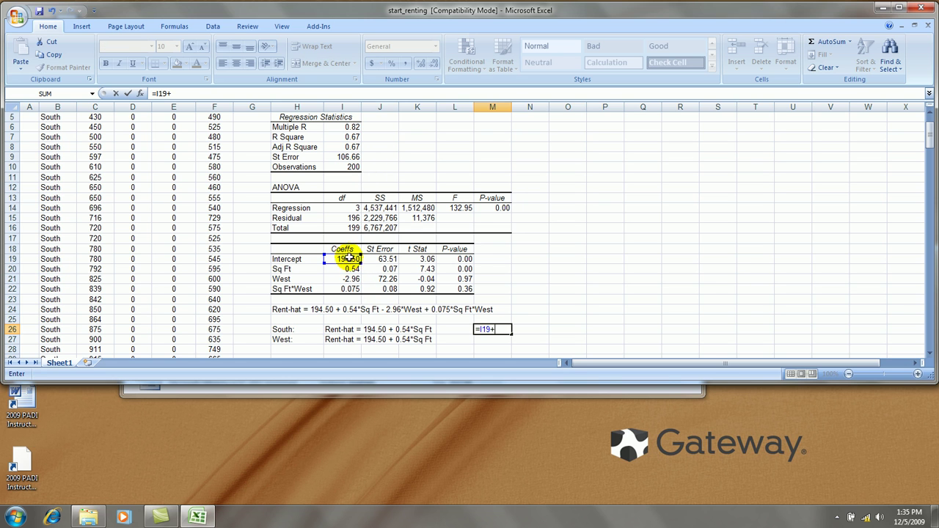
left_click(352, 279)
key("Return")
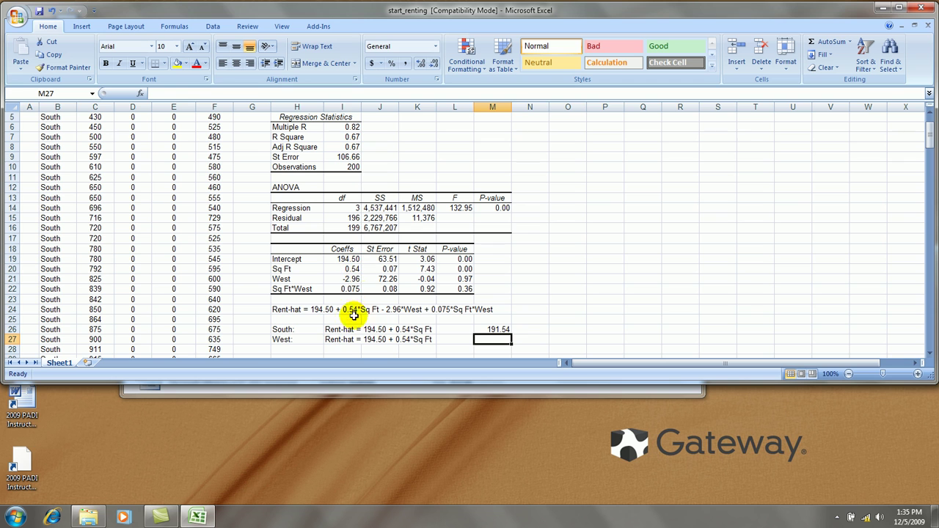
left_click(338, 341)
left_click(223, 93)
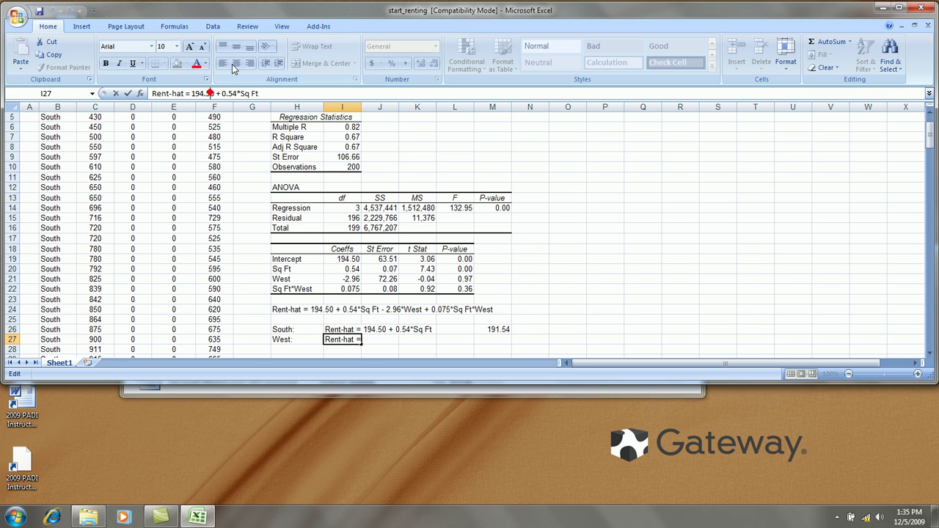
key("BackSpace")
key("BackSpace")
key("BackSpace")
key("BackSpace")
key("BackSpace")
key("BackSpace")
key("BackSpace")
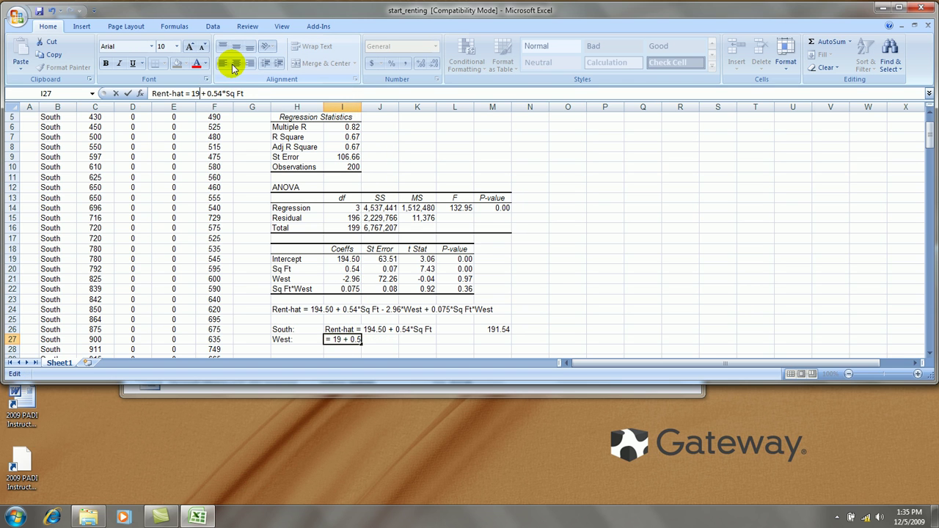
type("191.54")
key("Return")
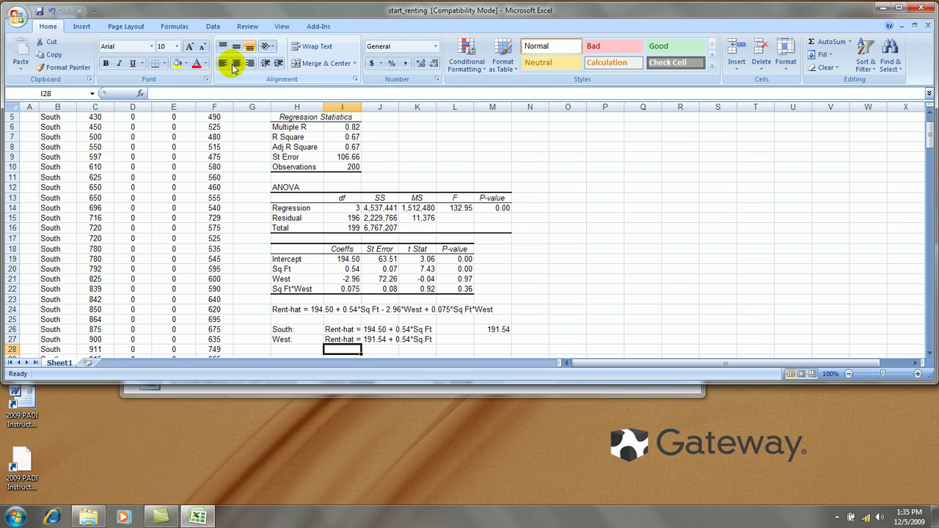
Compute =I20+I22 (0.62) in M26 and change the West slope to 0.62
left_click(499, 330)
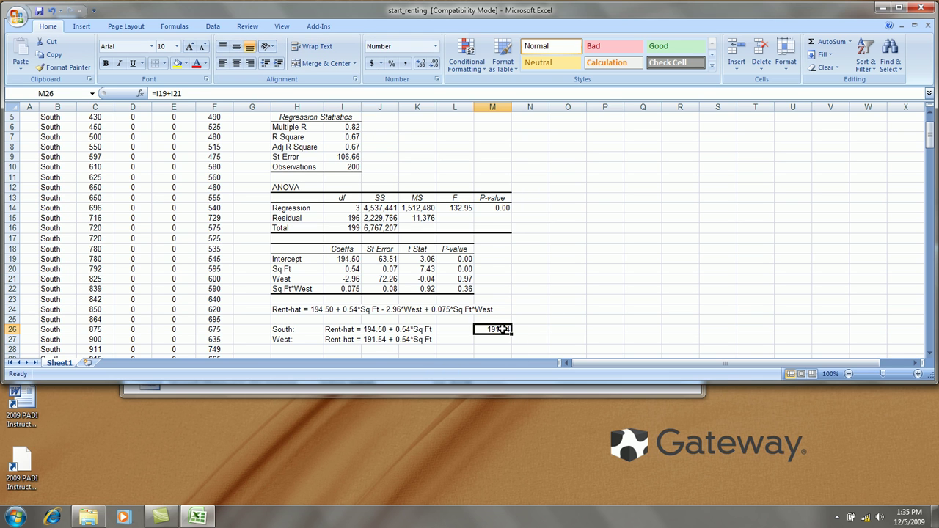
type("=")
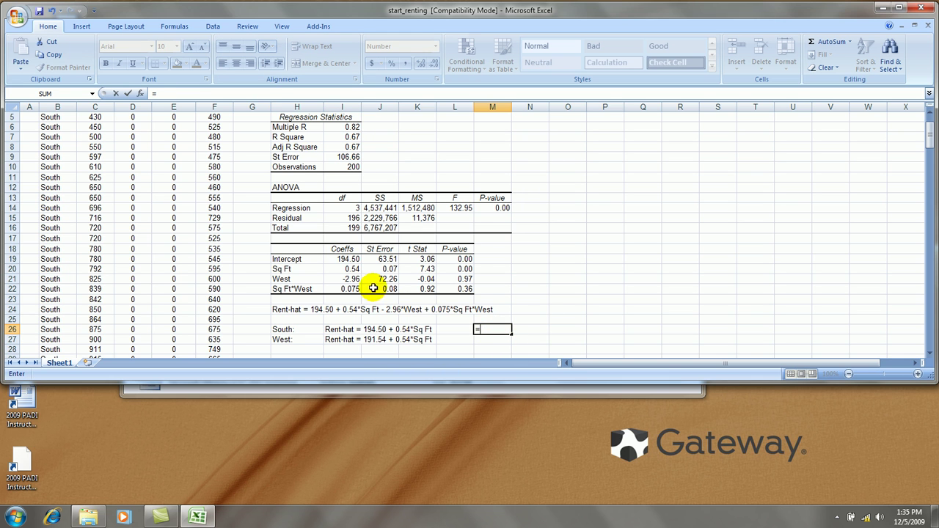
left_click(348, 269)
type("+")
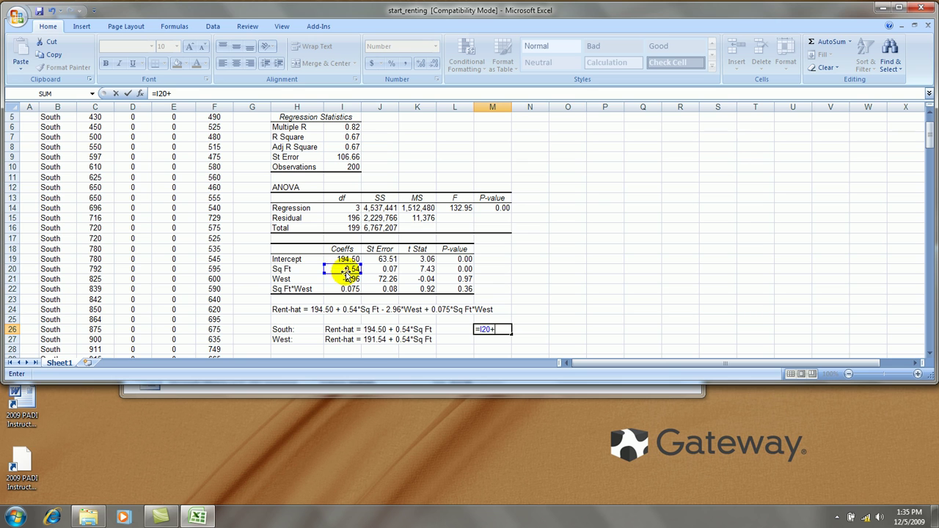
left_click(351, 289)
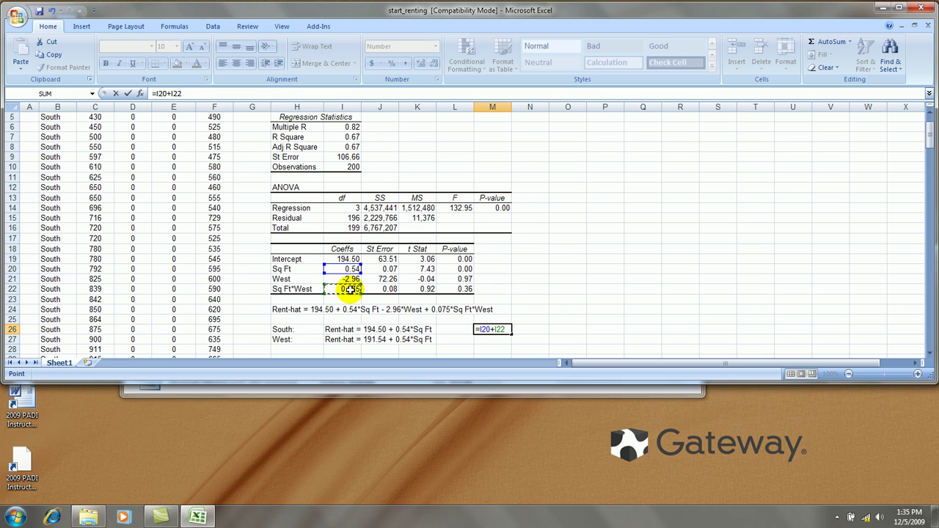
key("Return")
left_click(341, 340)
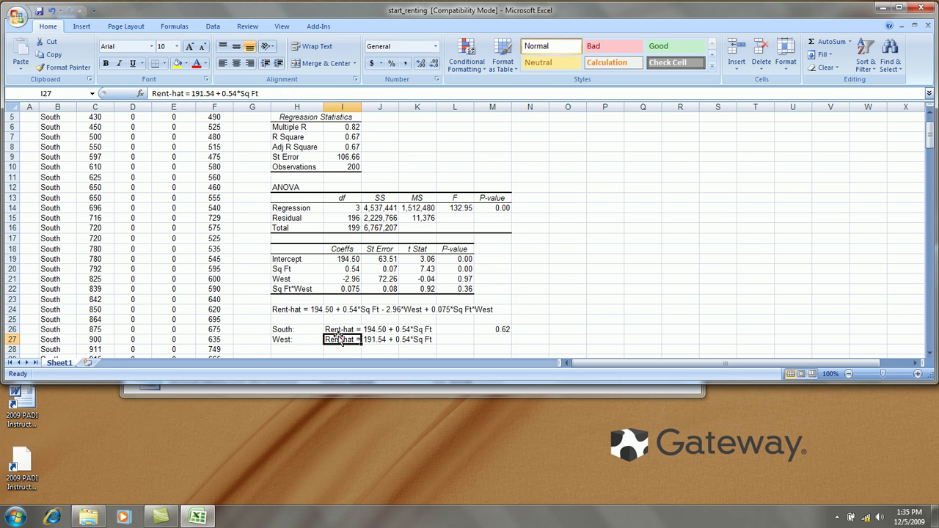
left_click(237, 93)
key("BackSpace")
key("BackSpace")
type("6")
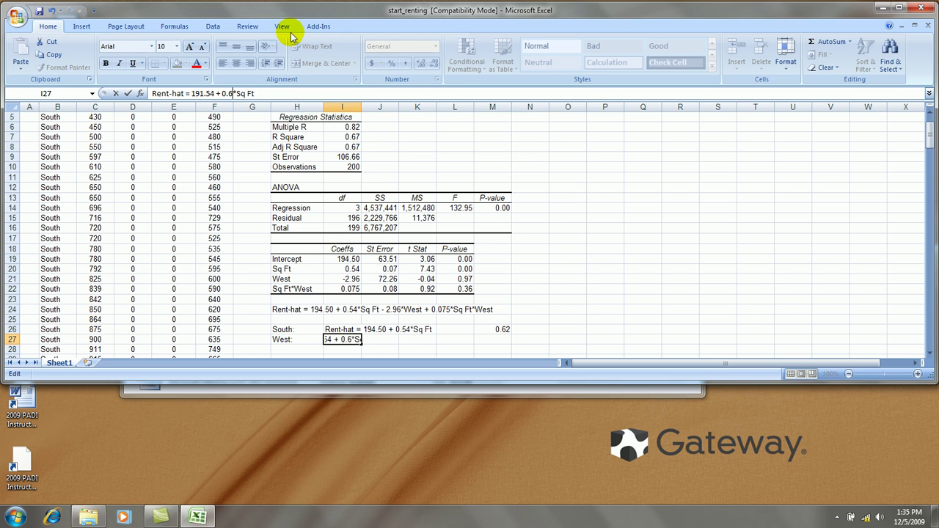
type("2")
key("Return")
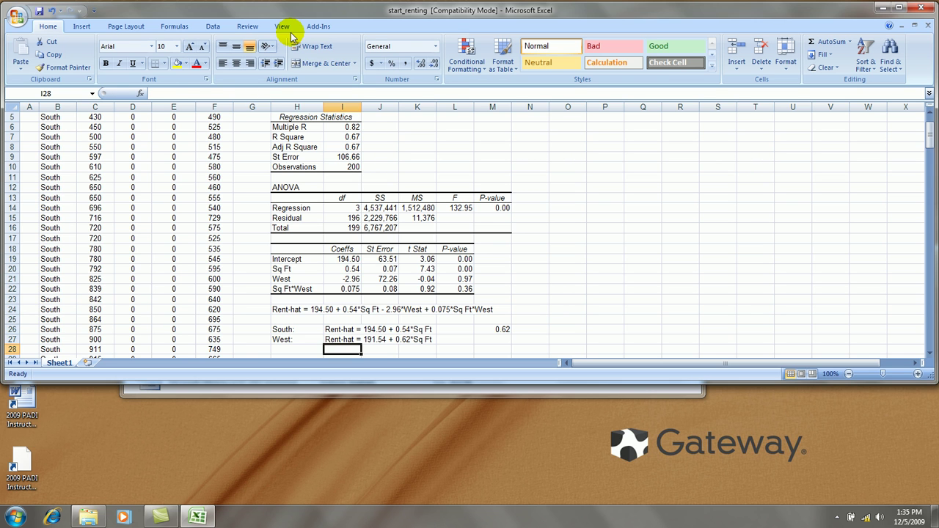
Clear the helper calculation from cell M26, leaving only the South and West equations
left_click(496, 328)
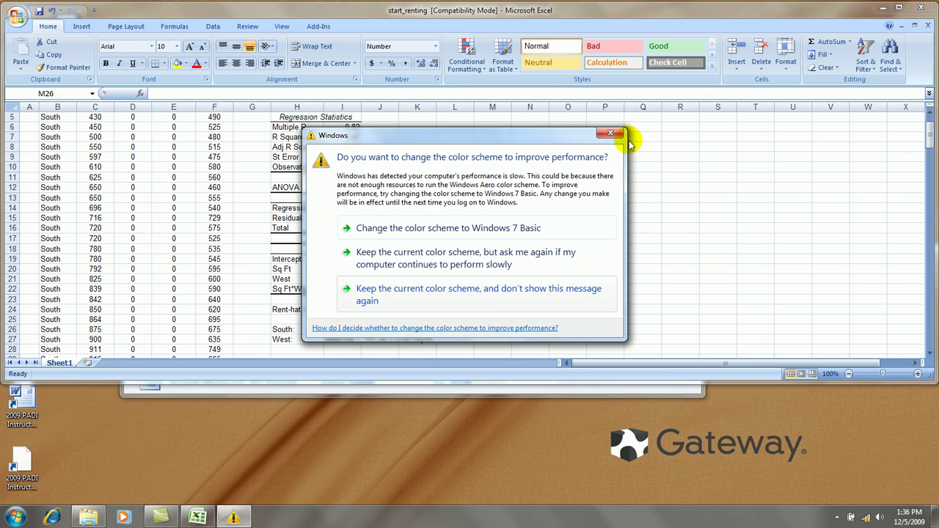
Dismiss the Windows colour-scheme warning dialog
left_click(616, 133)
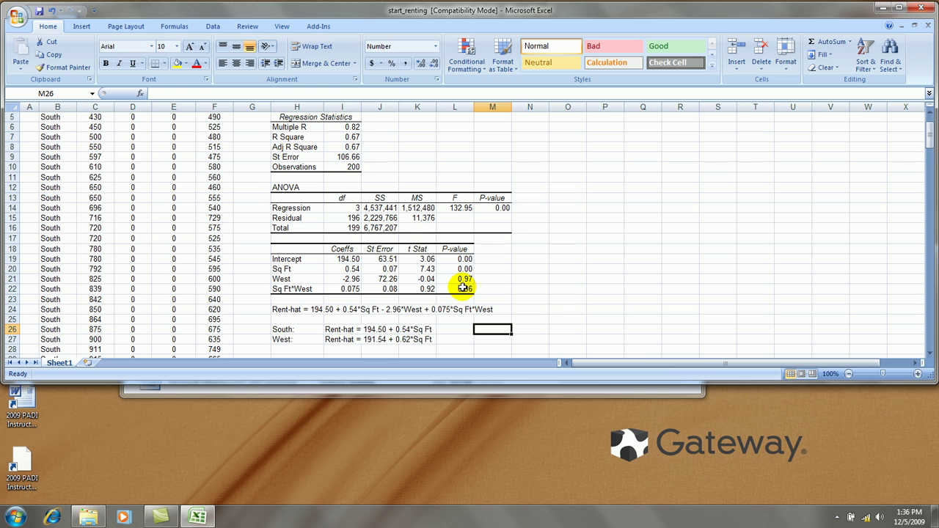